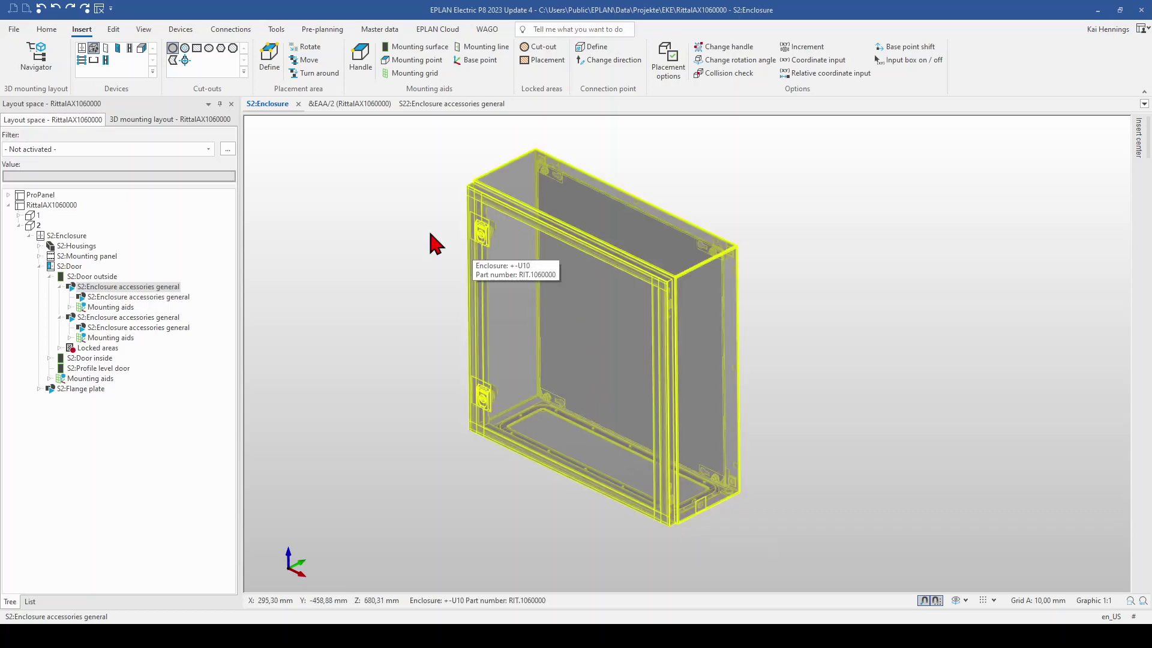
Select the Rittal AX enclosure in the 3D view and the layout tree.
{"action": "left_click", "coordinate": [94, 50]}
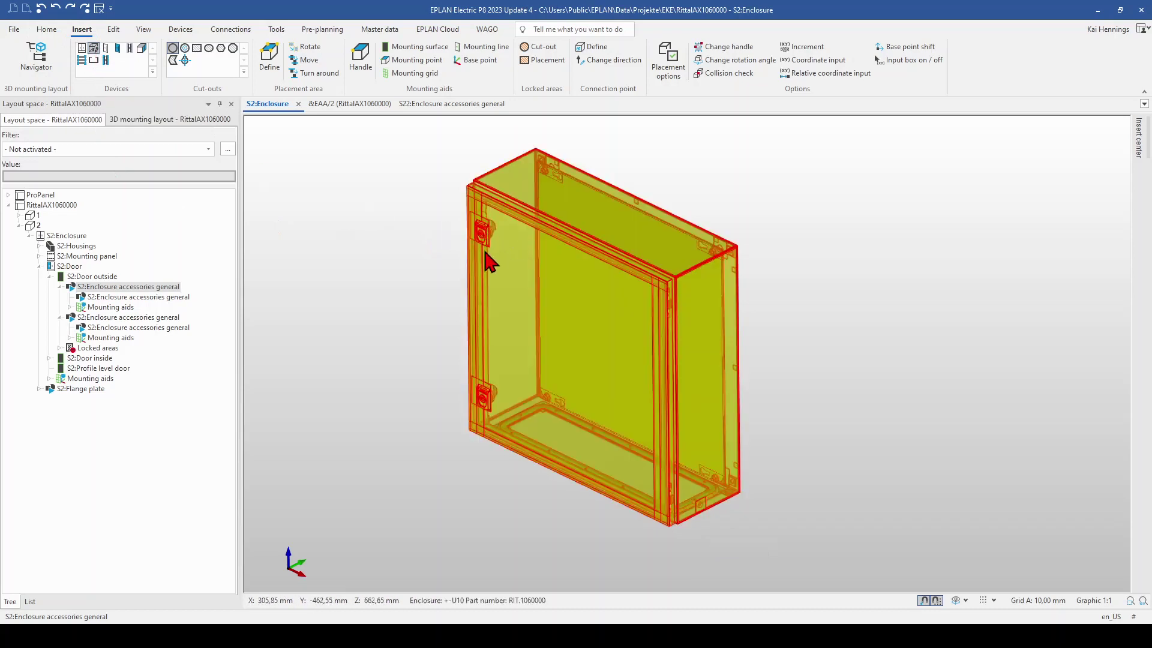
{"action": "scroll", "coordinate": [484, 243], "scroll_direction": "up", "scroll_amount": 2}
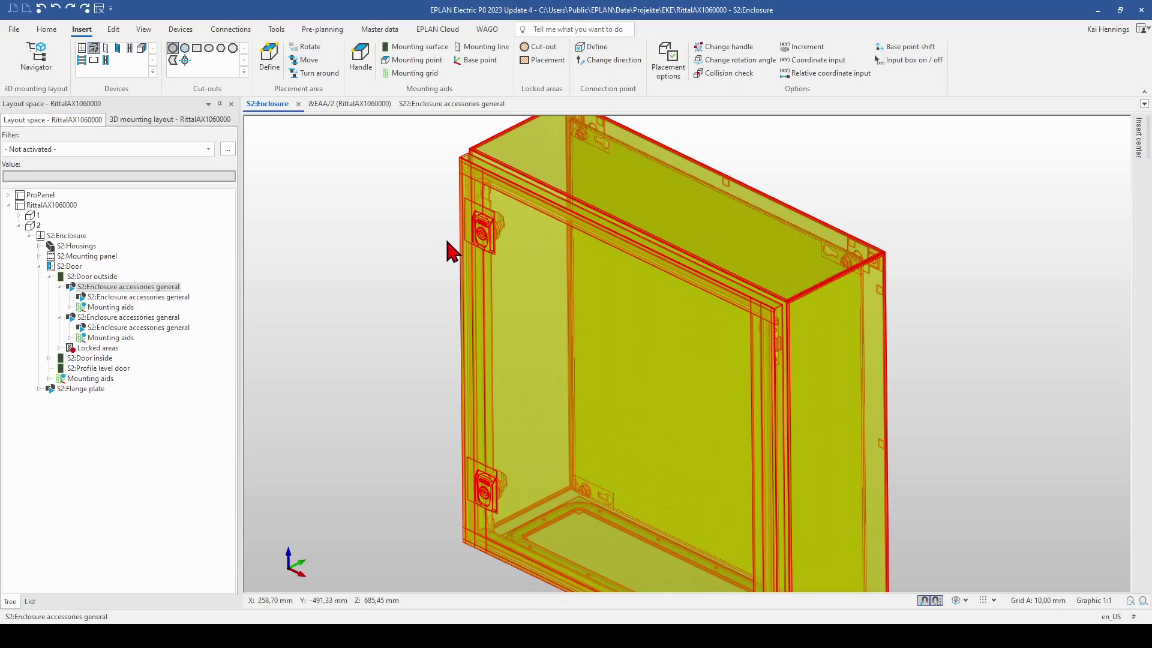
{"action": "left_click", "coordinate": [483, 237]}
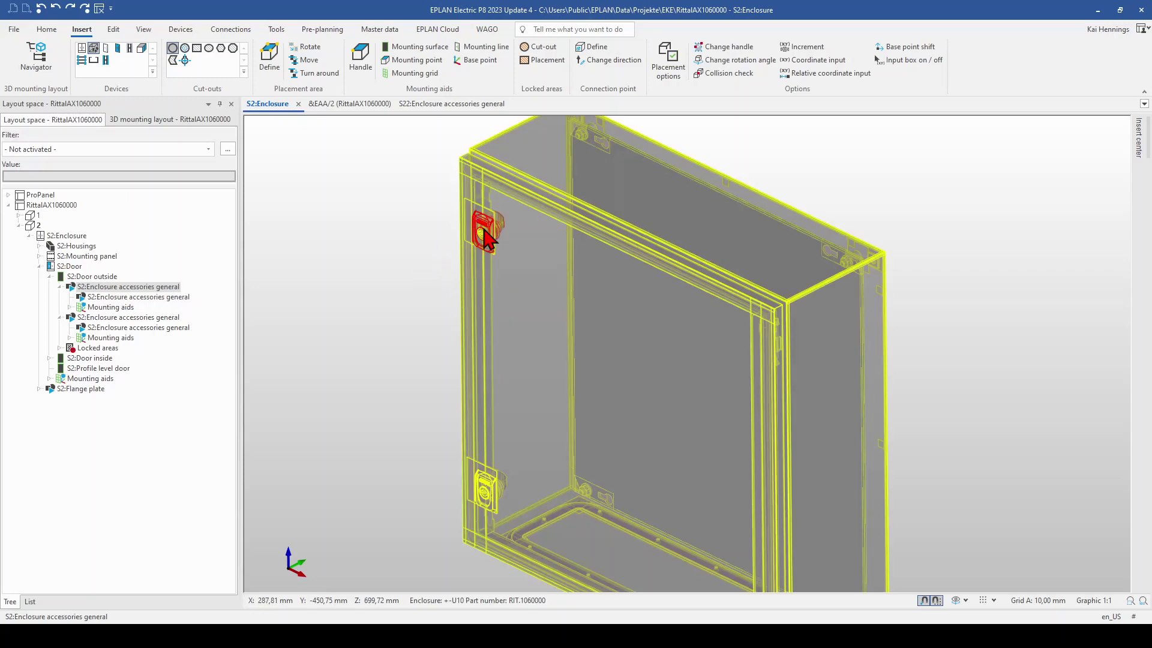
{"action": "left_click", "coordinate": [67, 235]}
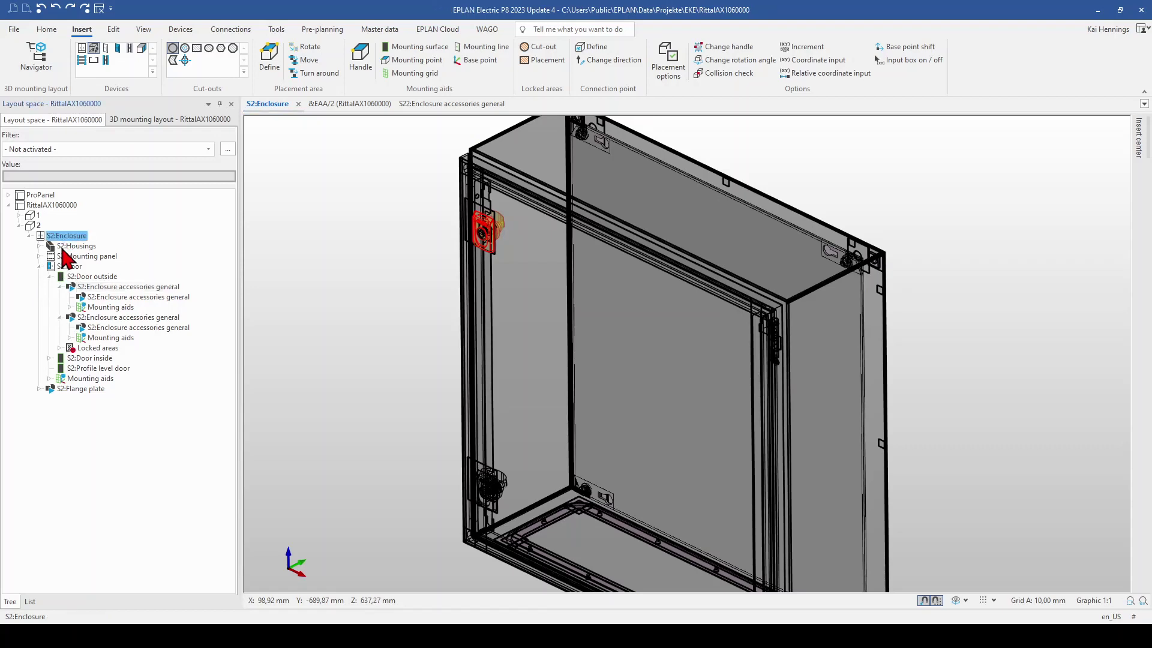
Delete the first general accessory from the outer door, confirming with Yes.
{"action": "left_click", "coordinate": [99, 288]}
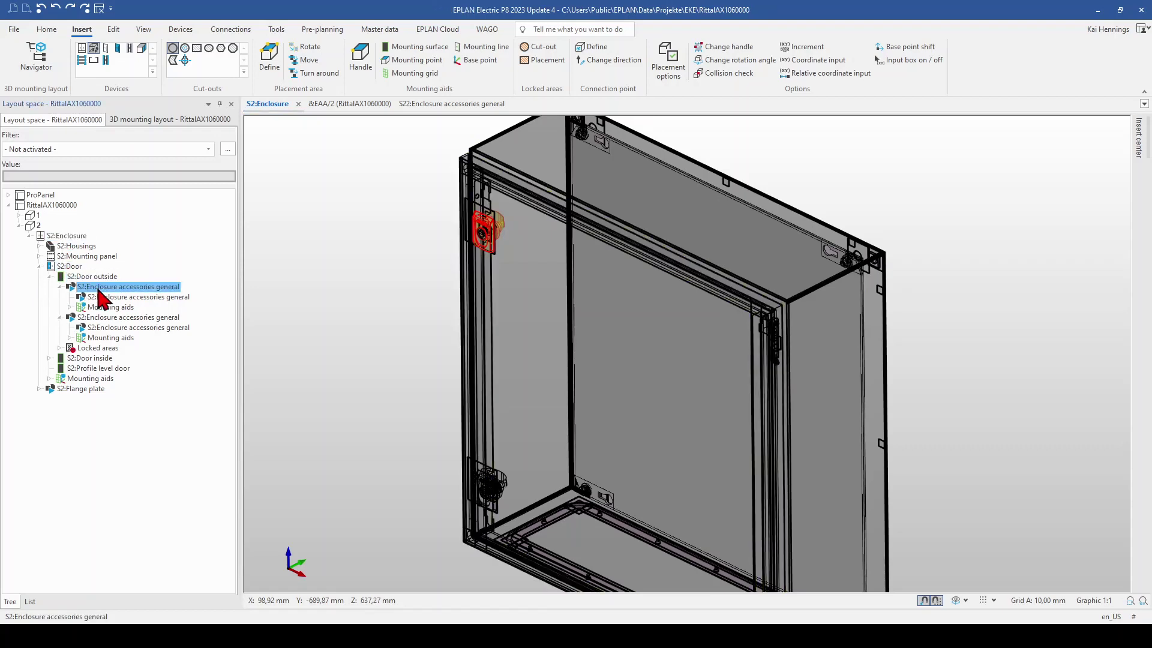
{"action": "left_click", "coordinate": [108, 319]}
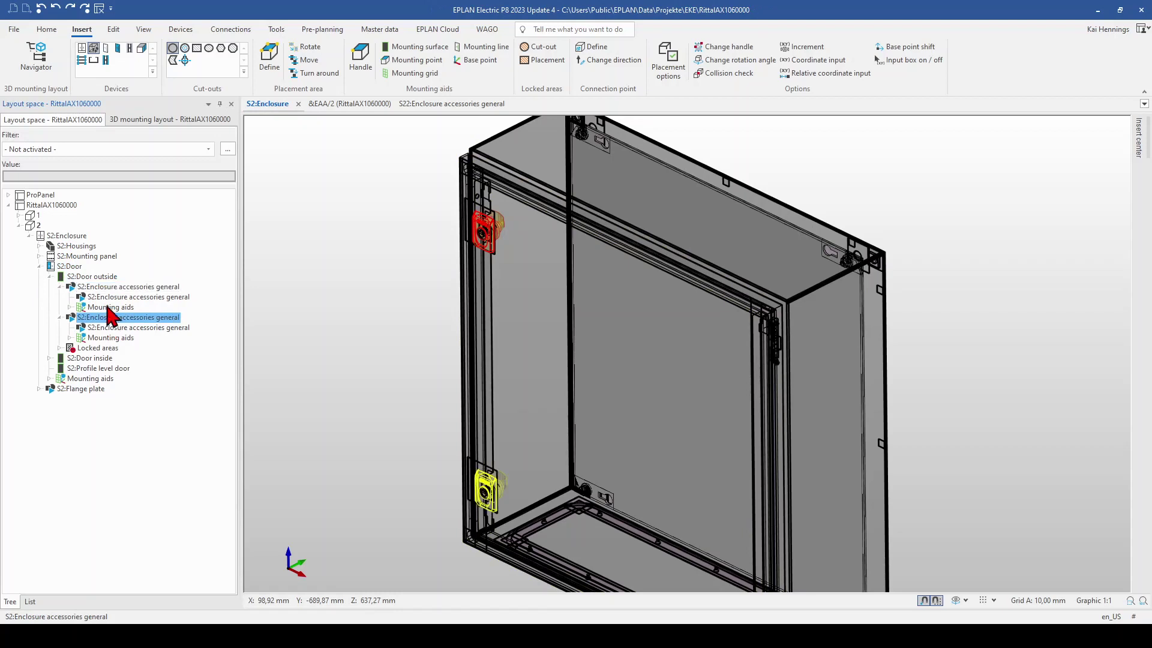
{"action": "left_click", "coordinate": [108, 289]}
{"action": "left_click", "coordinate": [110, 317]}
{"action": "left_click", "coordinate": [113, 288]}
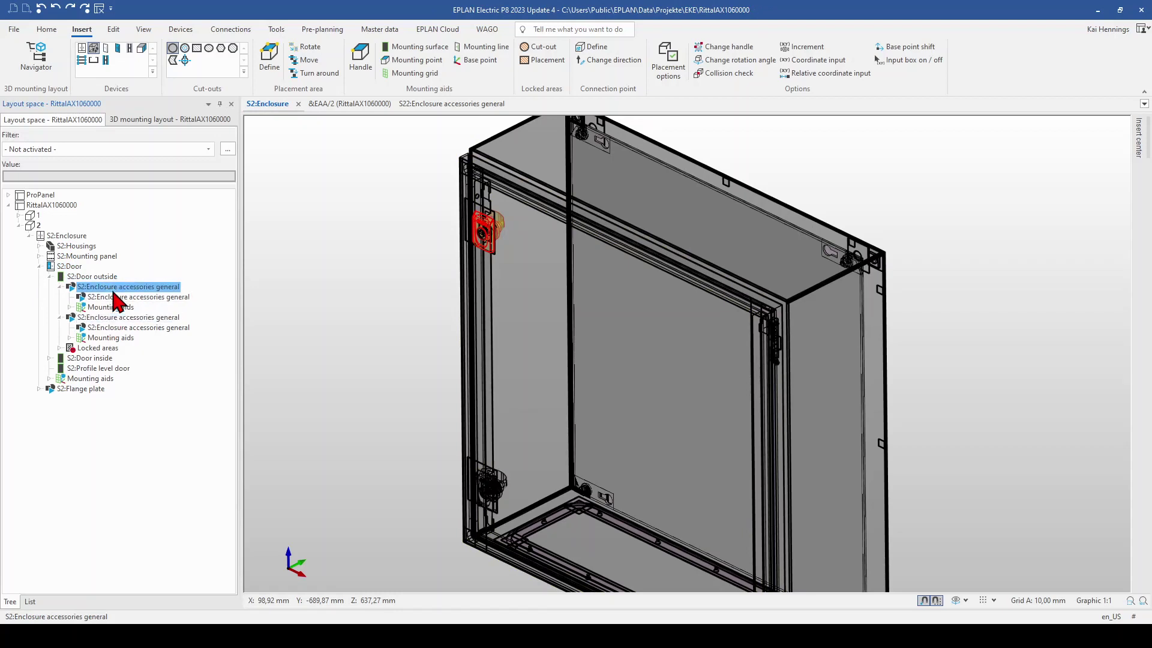
{"action": "left_click", "coordinate": [108, 332]}
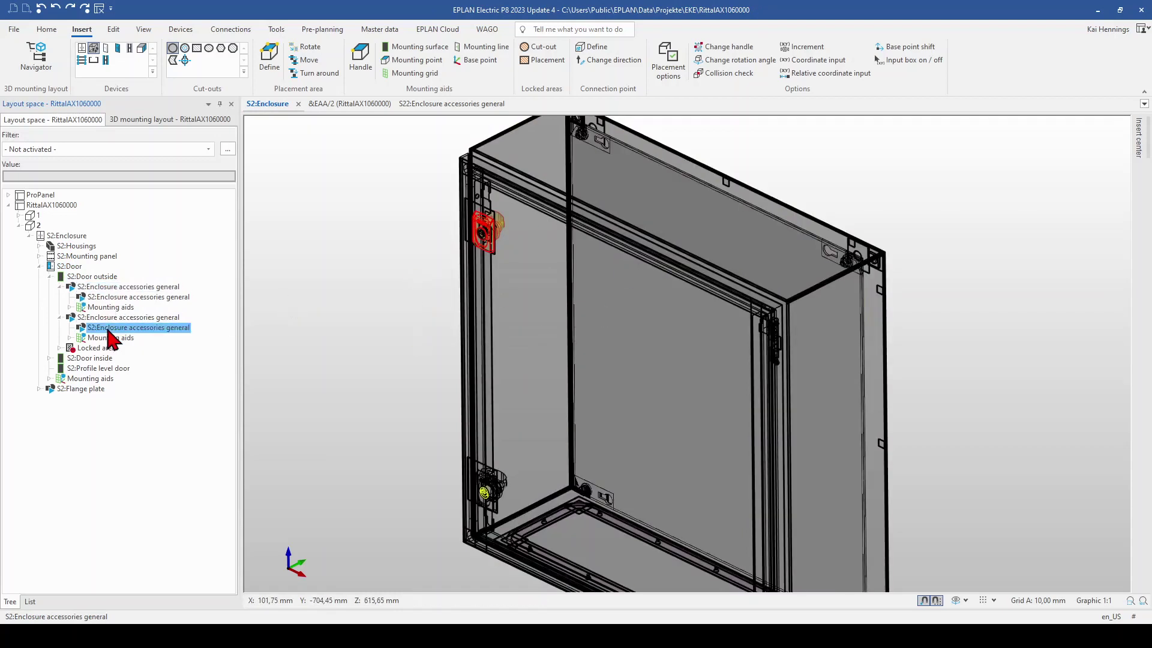
{"action": "left_click", "coordinate": [116, 288]}
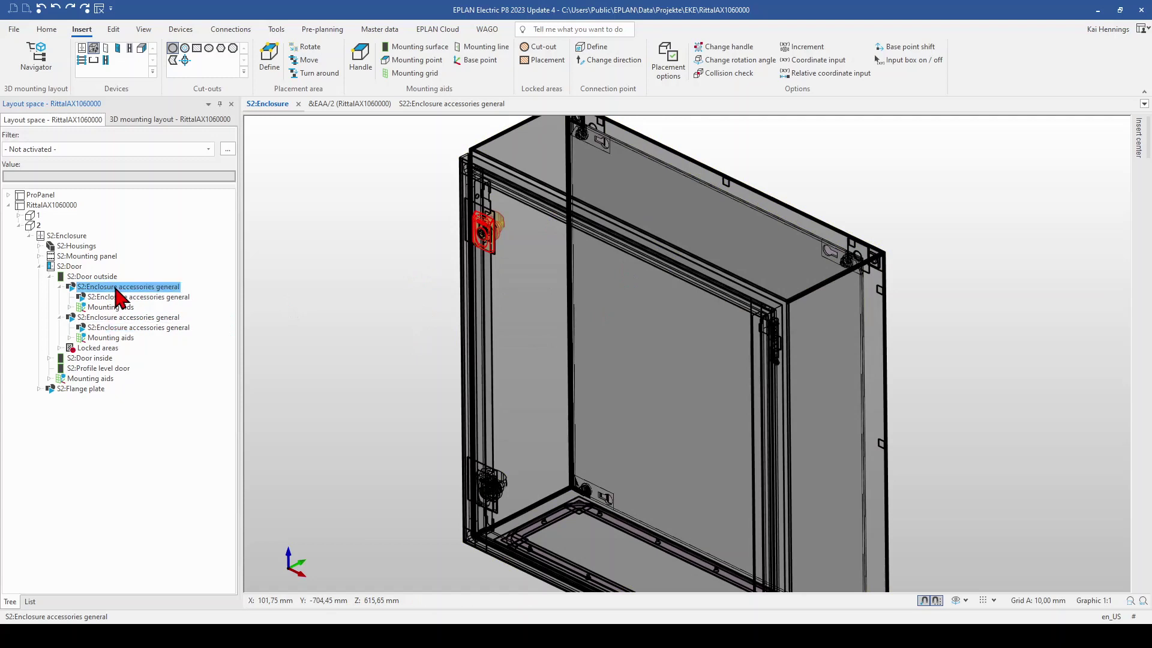
{"action": "key", "text": "Delete"}
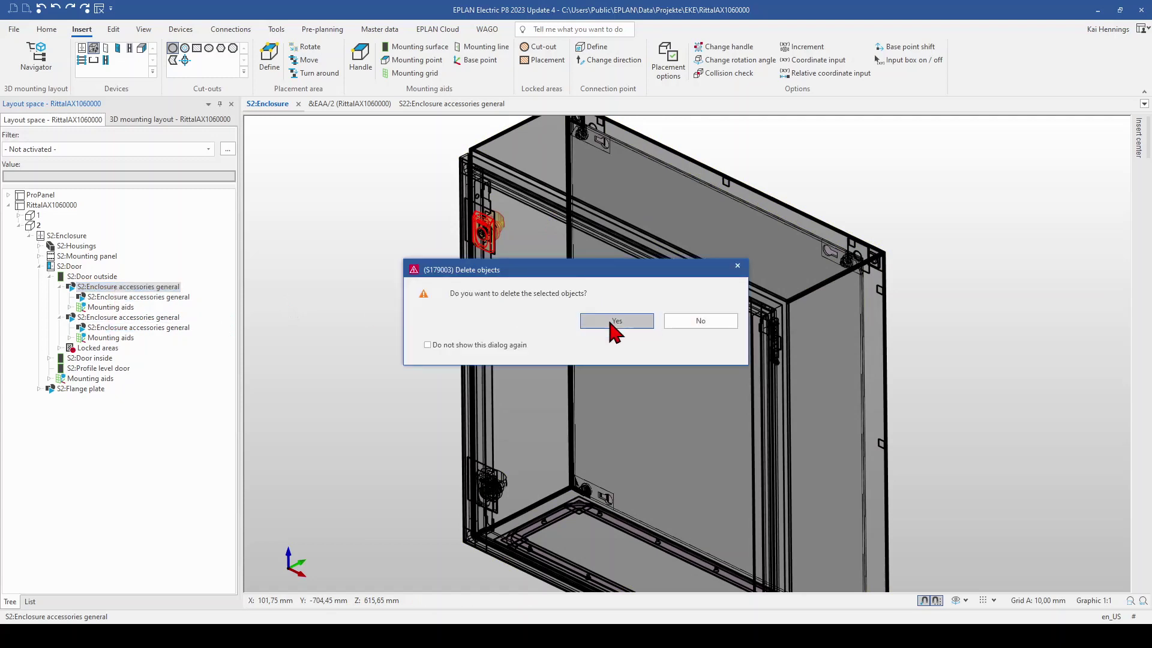
{"action": "left_click", "coordinate": [609, 326]}
Delete the remaining door accessory, leaving only the locked areas.
{"action": "double_click", "coordinate": [99, 318]}
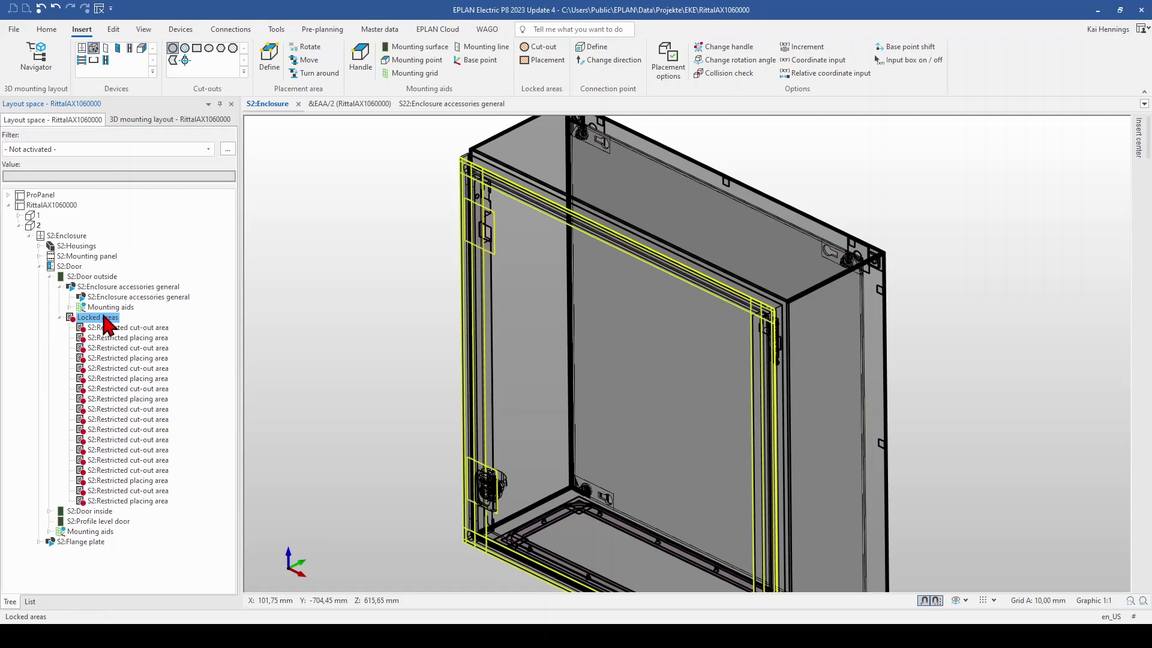
{"action": "left_click", "coordinate": [103, 288]}
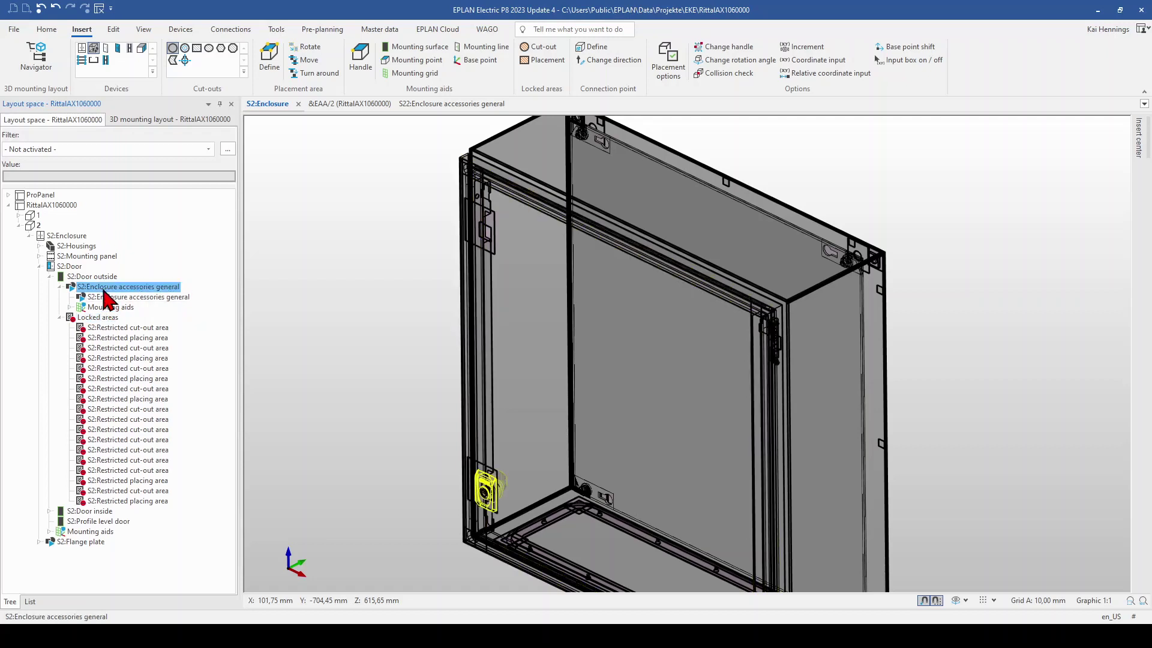
{"action": "key", "text": "Delete"}
{"action": "left_click", "coordinate": [628, 321]}
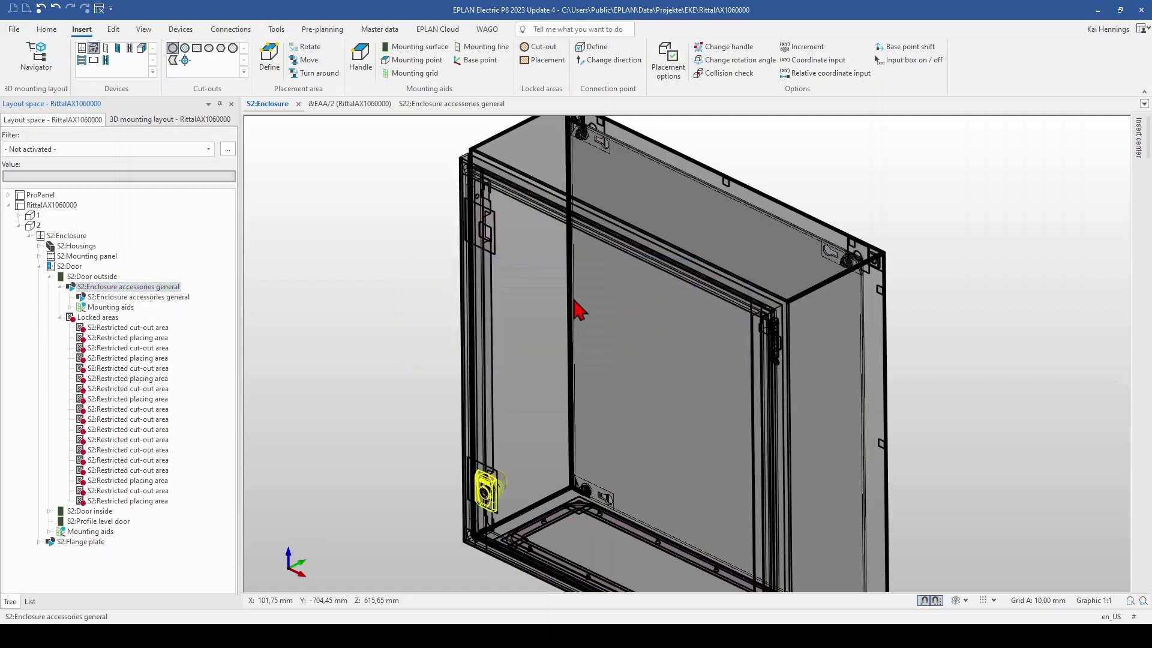
{"action": "scroll", "coordinate": [521, 310], "scroll_direction": "down", "scroll_amount": 2}
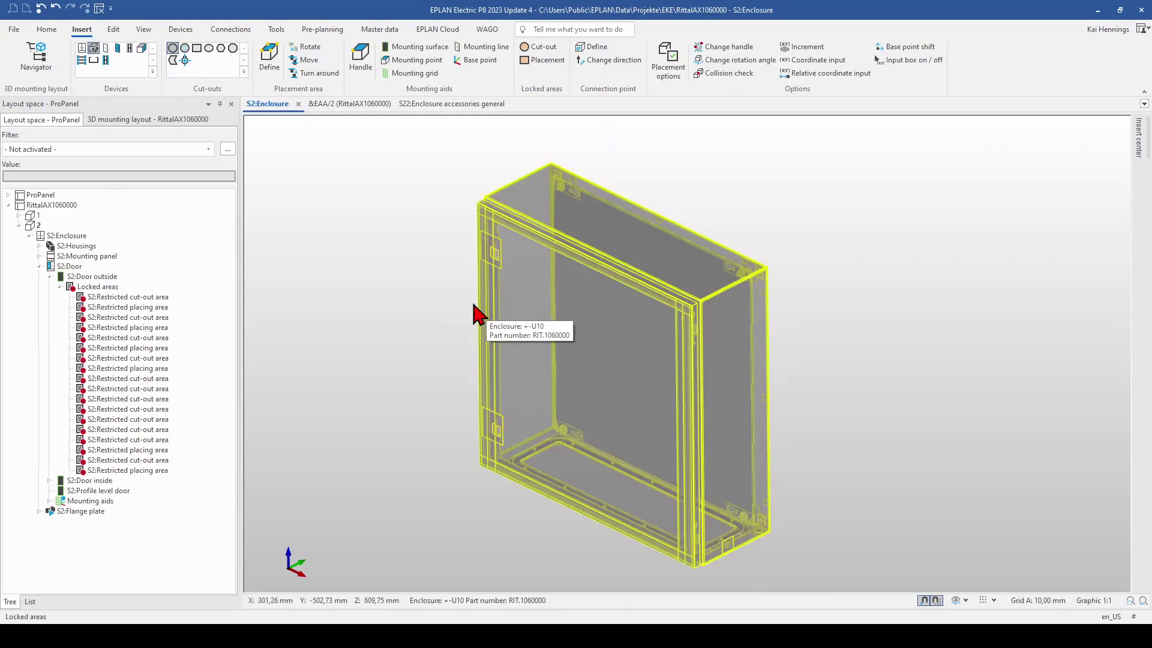
Open the accessory selection for enclosure RIT.1060000 from S2:Enclosure.
{"action": "left_click", "coordinate": [68, 238]}
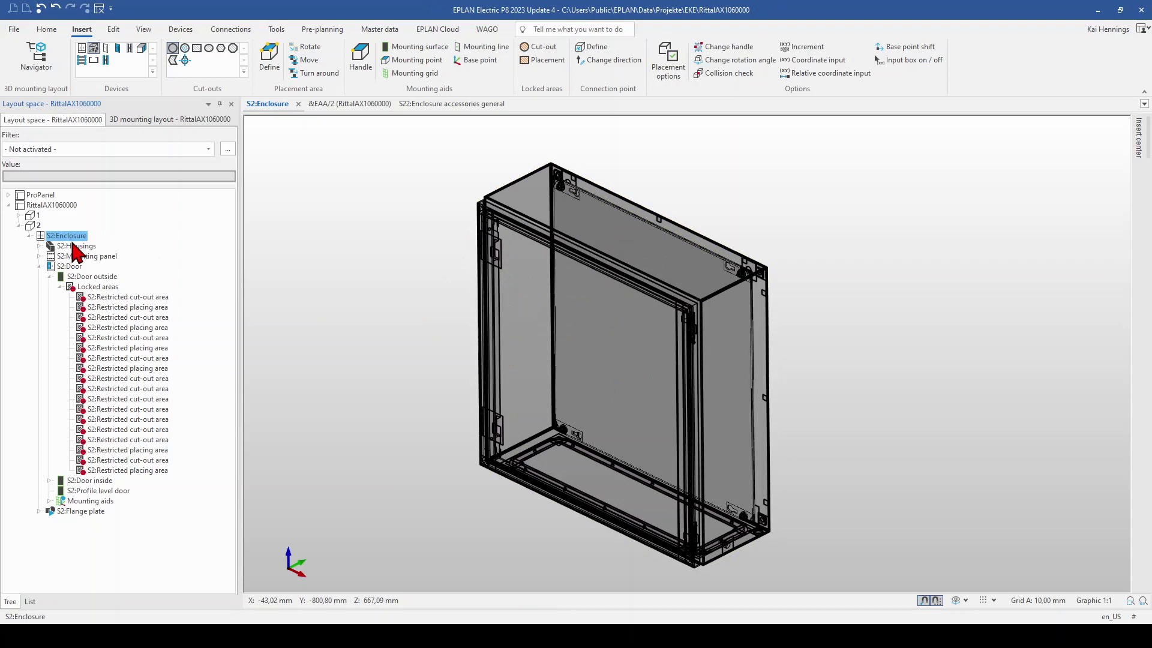
{"action": "left_click", "coordinate": [93, 50]}
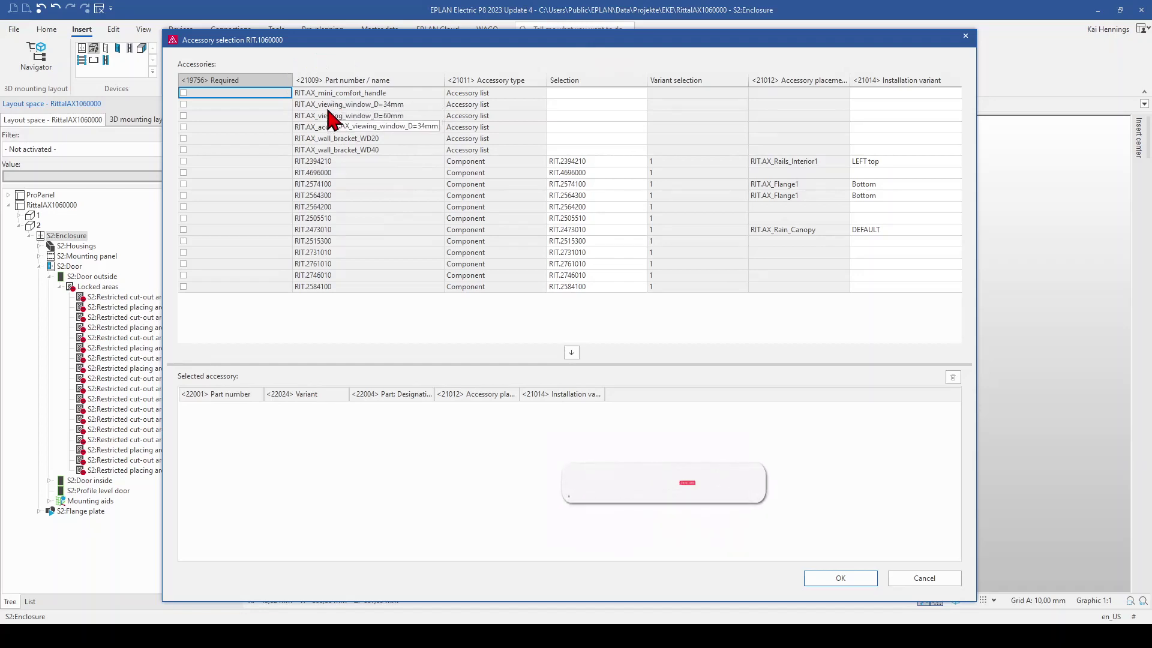
Add a bottom RIT.2537100 mini-comfort handle to the selected accessories.
{"action": "left_click", "coordinate": [344, 94]}
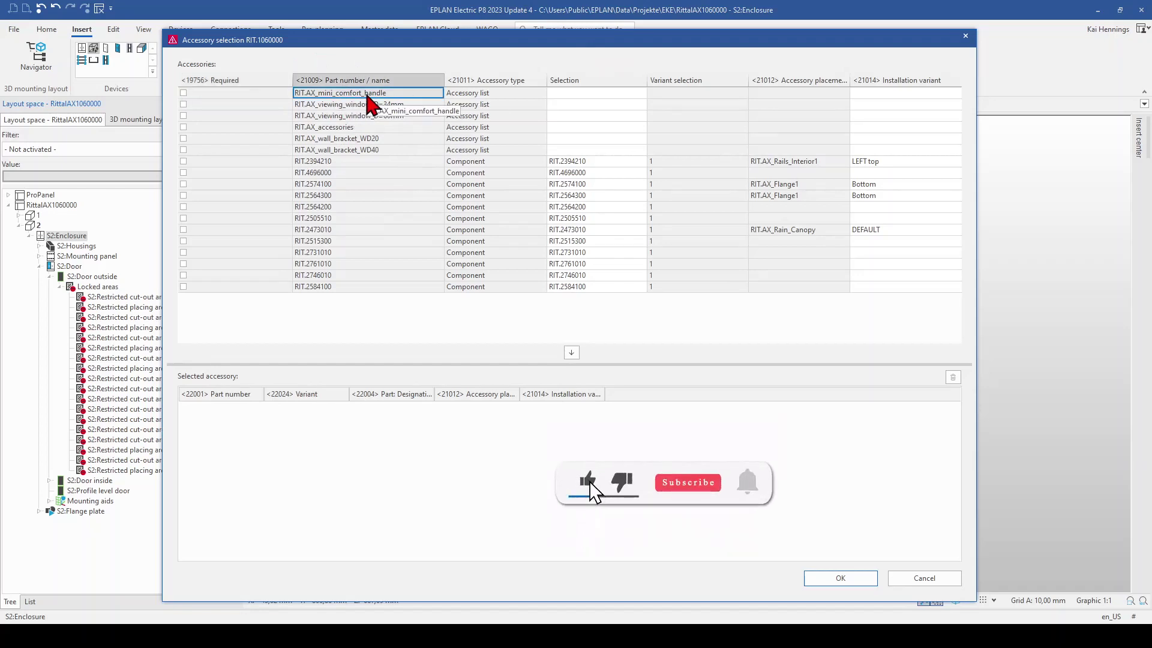
{"action": "left_click", "coordinate": [644, 98]}
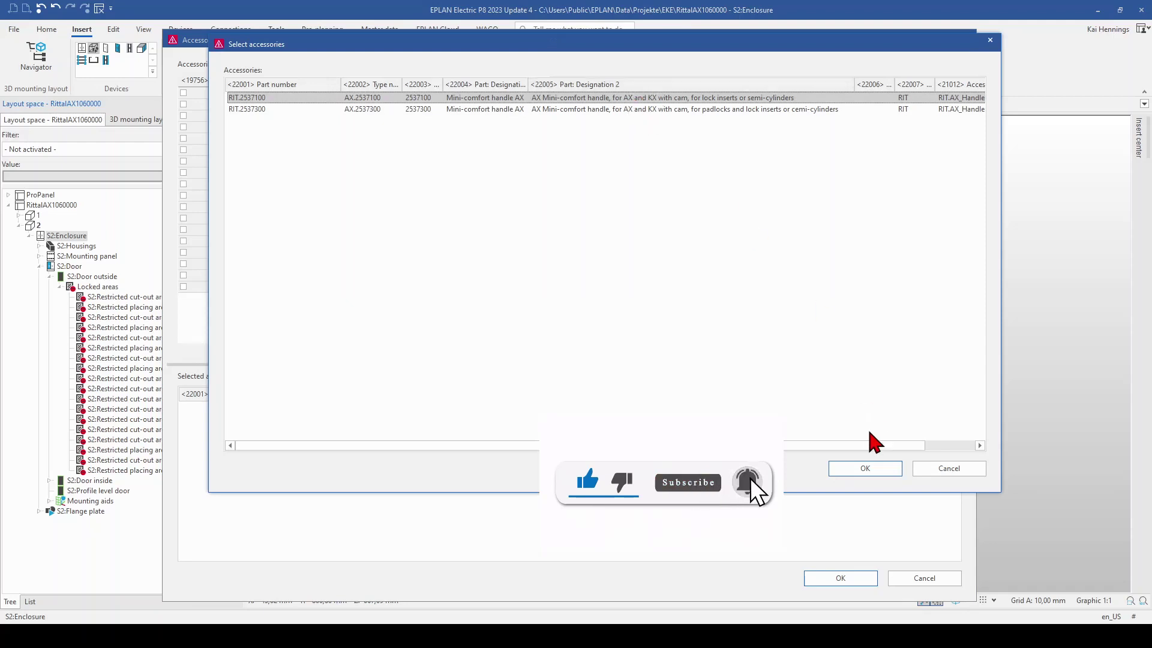
{"action": "left_click", "coordinate": [860, 469]}
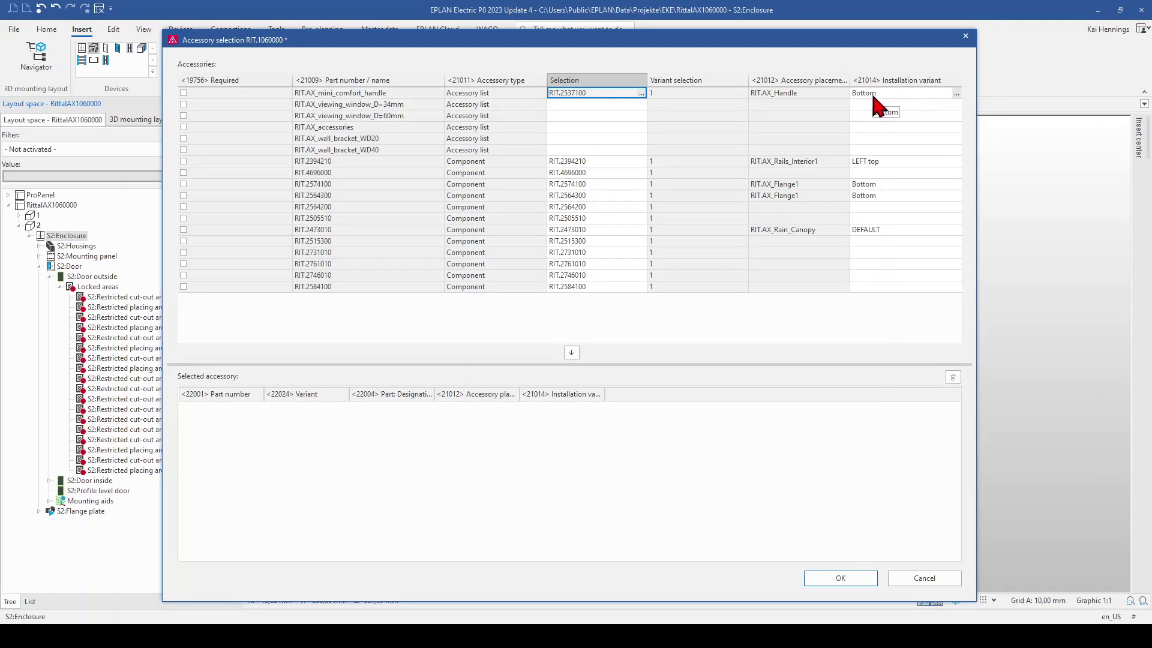
{"action": "left_click", "coordinate": [571, 352]}
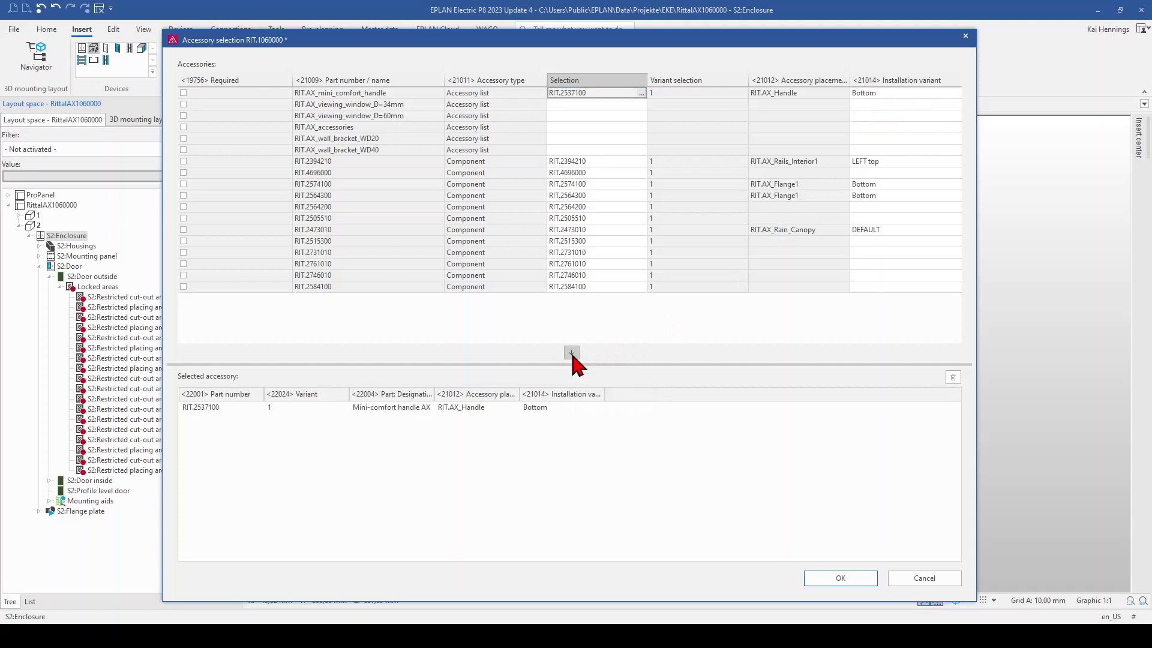
Add a second RIT.2537100 handle with the Top variant and place both.
{"action": "left_click", "coordinate": [955, 95]}
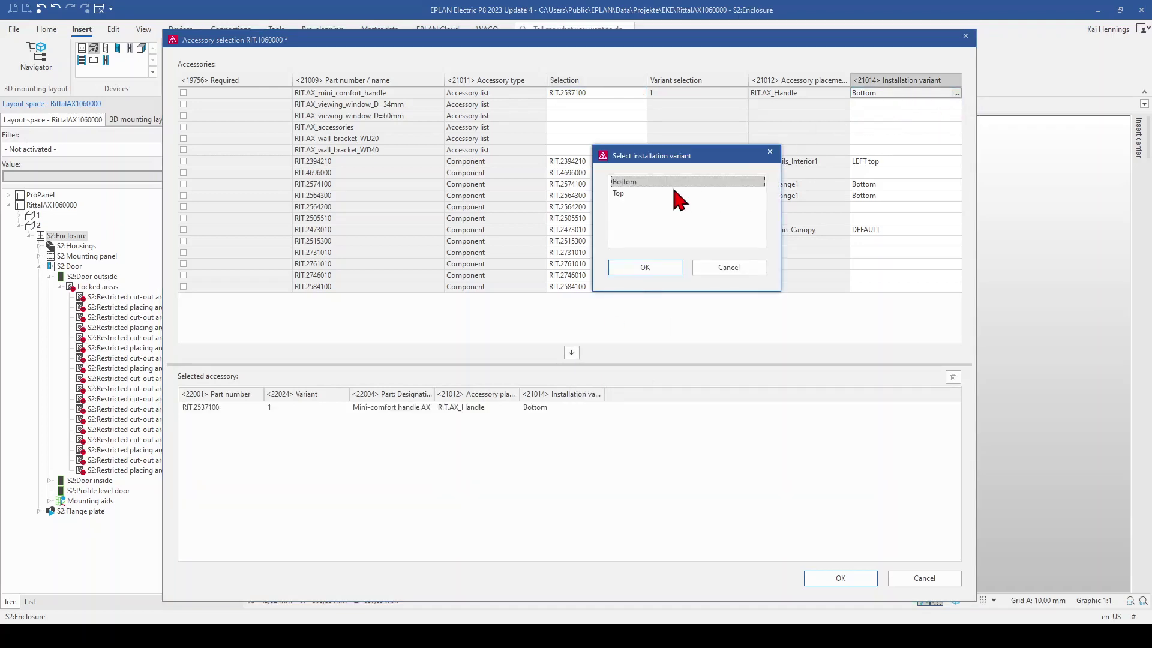
{"action": "left_click", "coordinate": [634, 193]}
{"action": "left_click", "coordinate": [640, 274]}
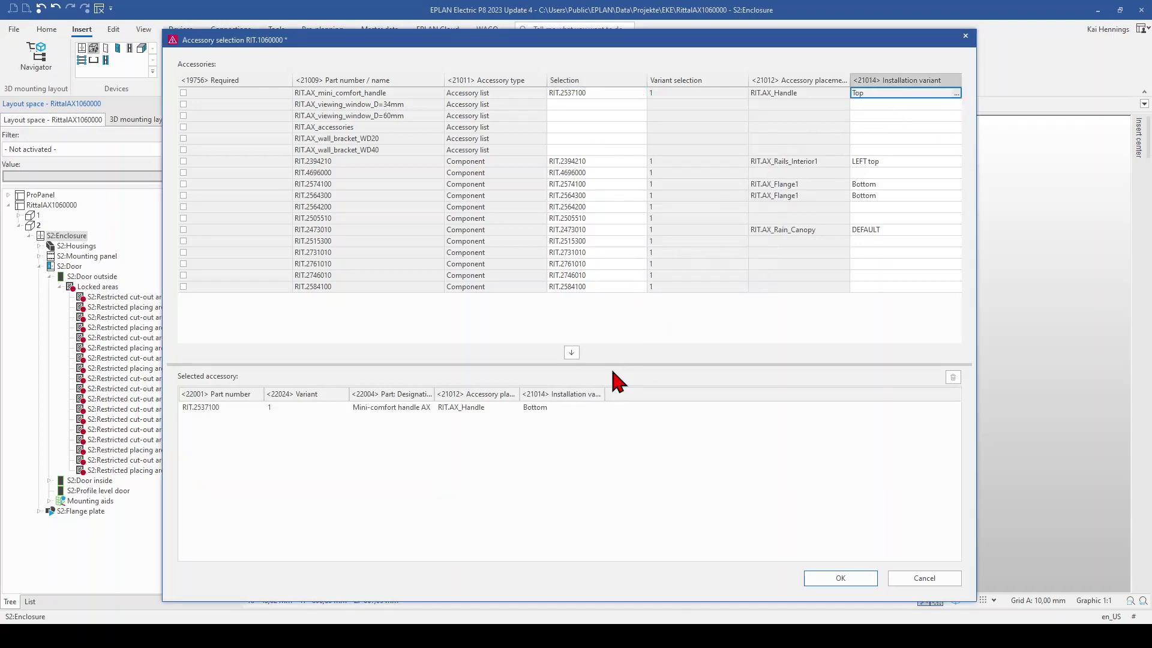
{"action": "left_click", "coordinate": [571, 353]}
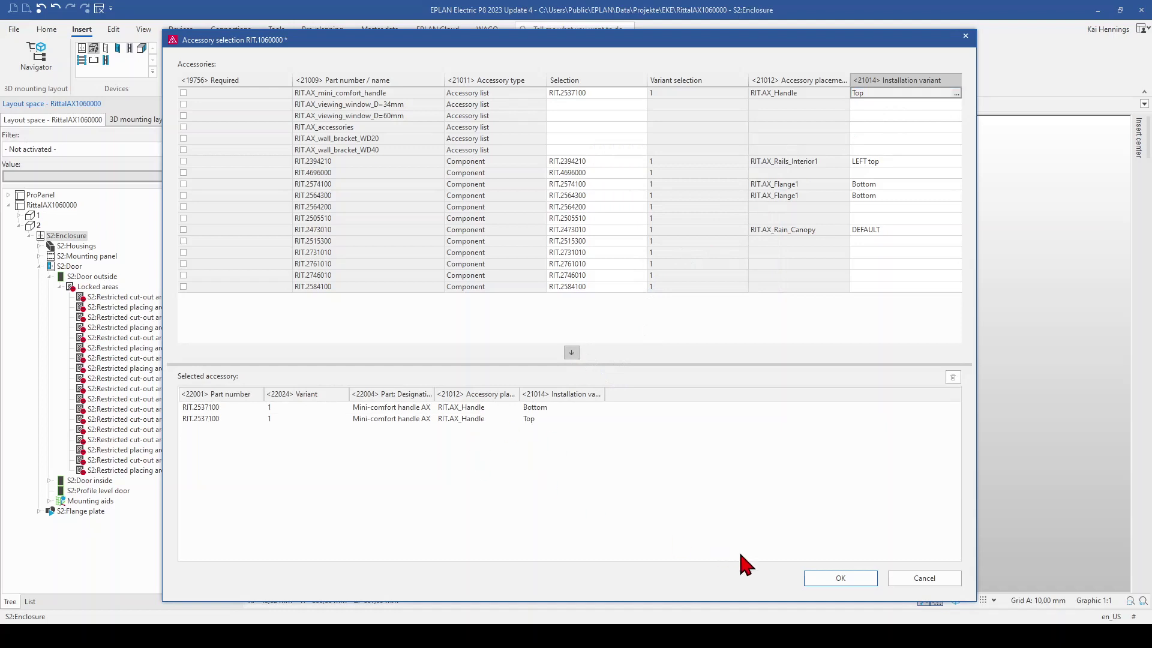
{"action": "left_click", "coordinate": [831, 580]}
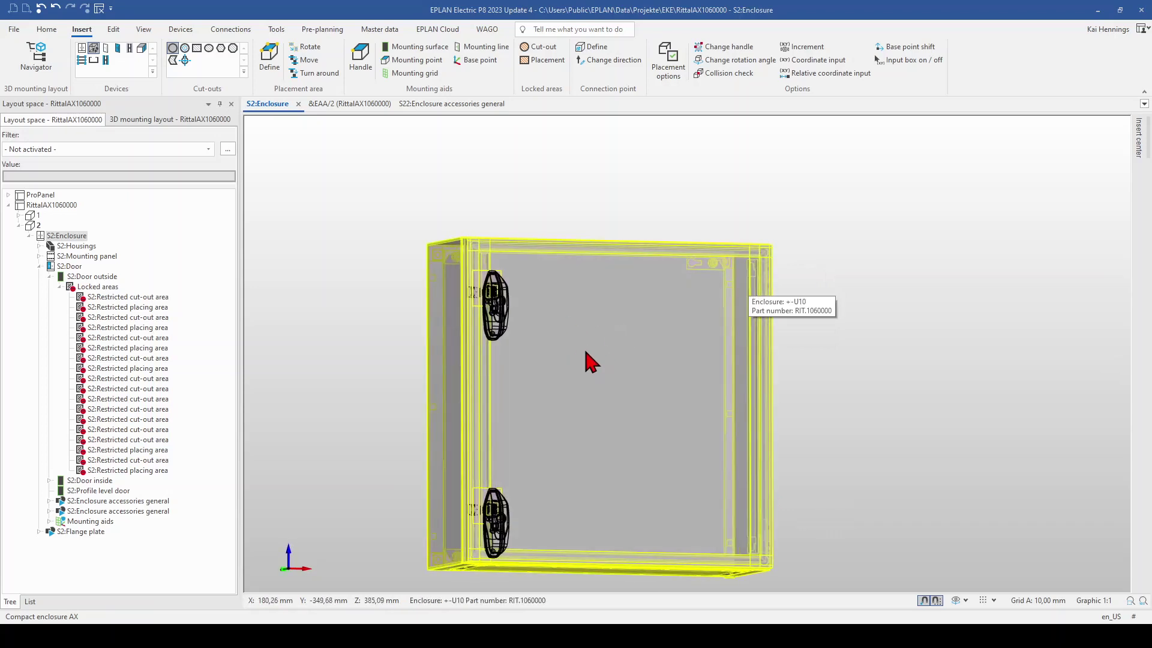
Hide S2:Door, then delete the upper and lower hinges on the right edge.
{"action": "left_click", "coordinate": [68, 267]}
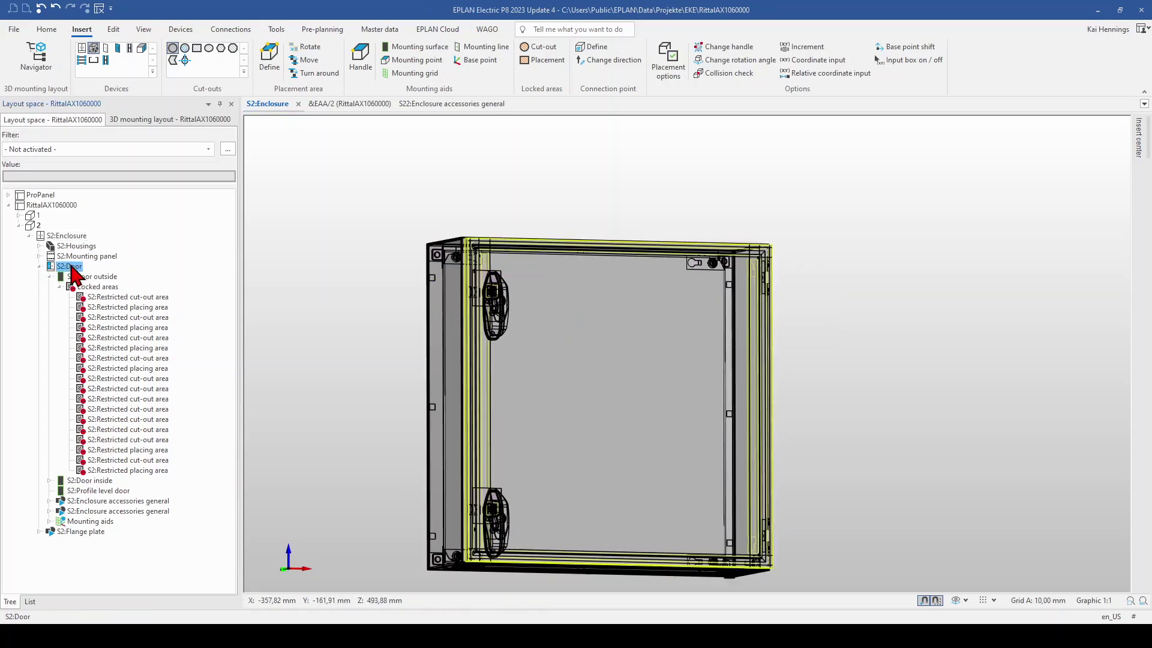
{"action": "right_click", "coordinate": [74, 275]}
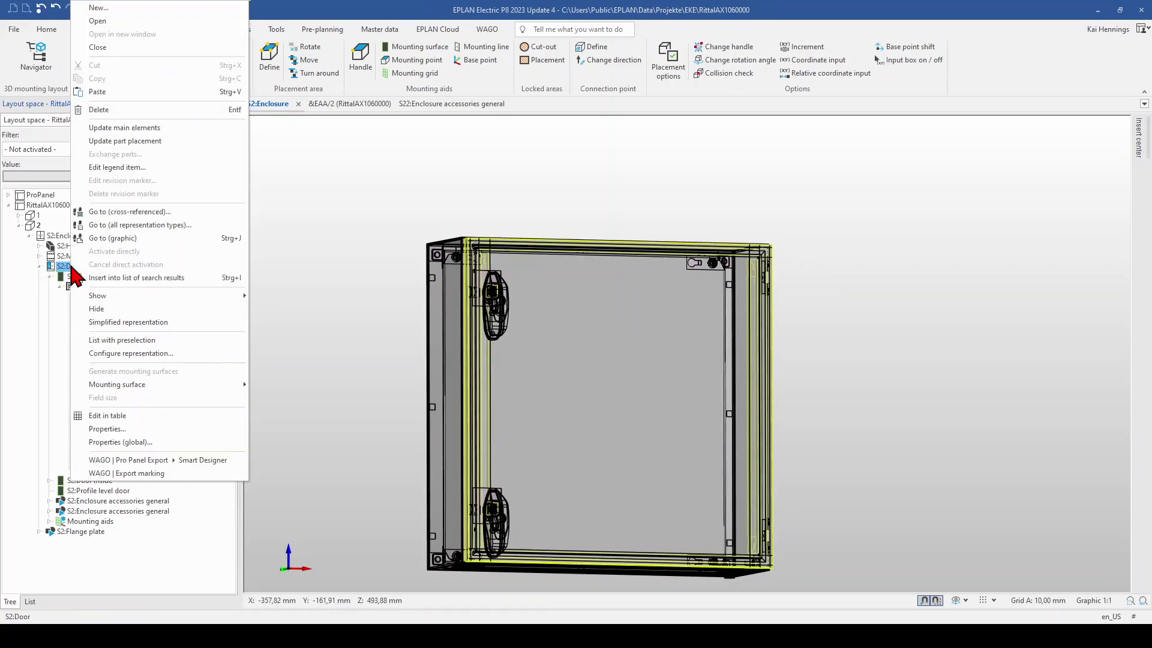
{"action": "left_click", "coordinate": [103, 322]}
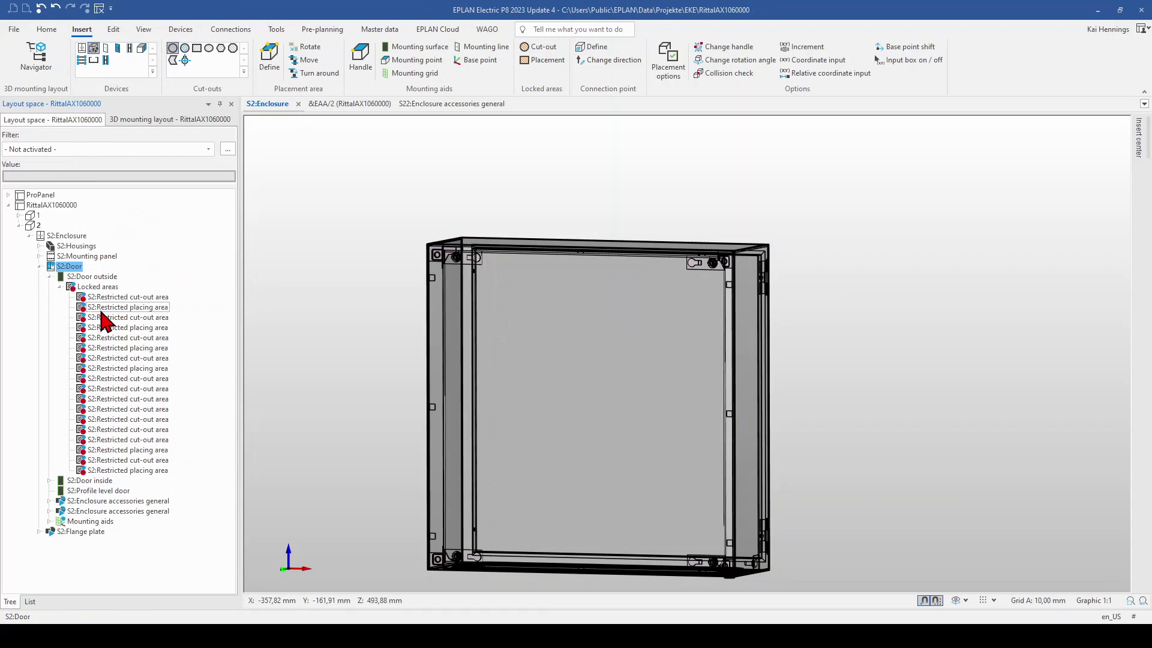
{"action": "scroll", "coordinate": [766, 288], "scroll_direction": "up", "scroll_amount": 2}
{"action": "scroll", "coordinate": [763, 293], "scroll_direction": "up", "scroll_amount": 2}
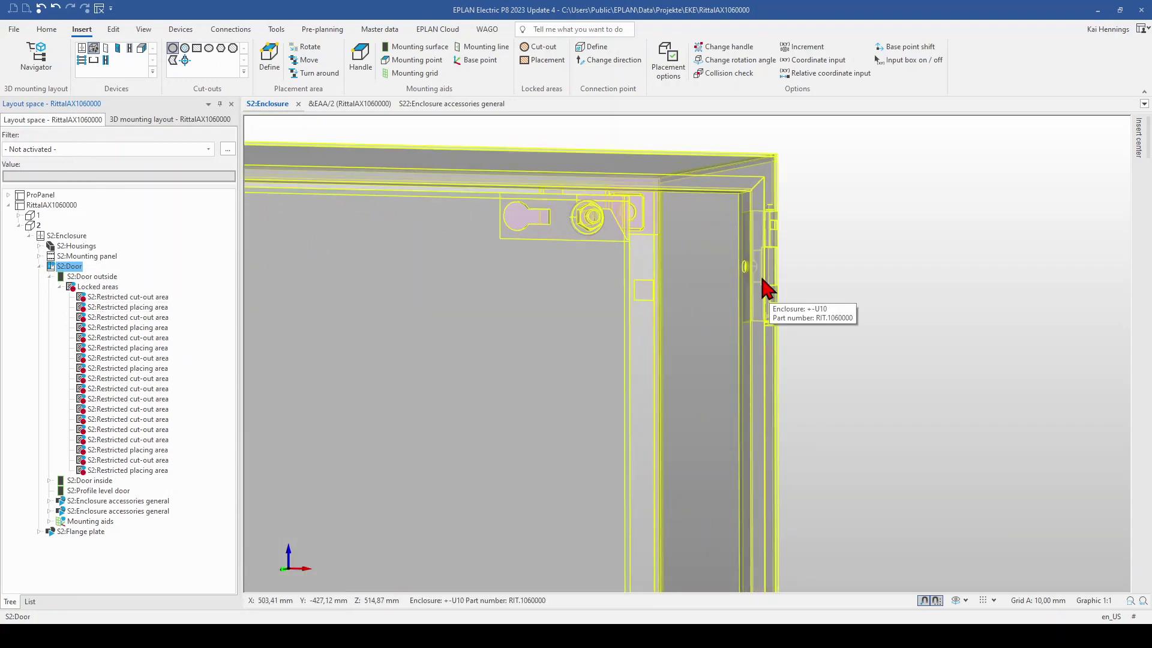
{"action": "scroll", "coordinate": [787, 288], "scroll_direction": "down", "scroll_amount": 1}
{"action": "scroll", "coordinate": [787, 288], "scroll_direction": "down", "scroll_amount": 1}
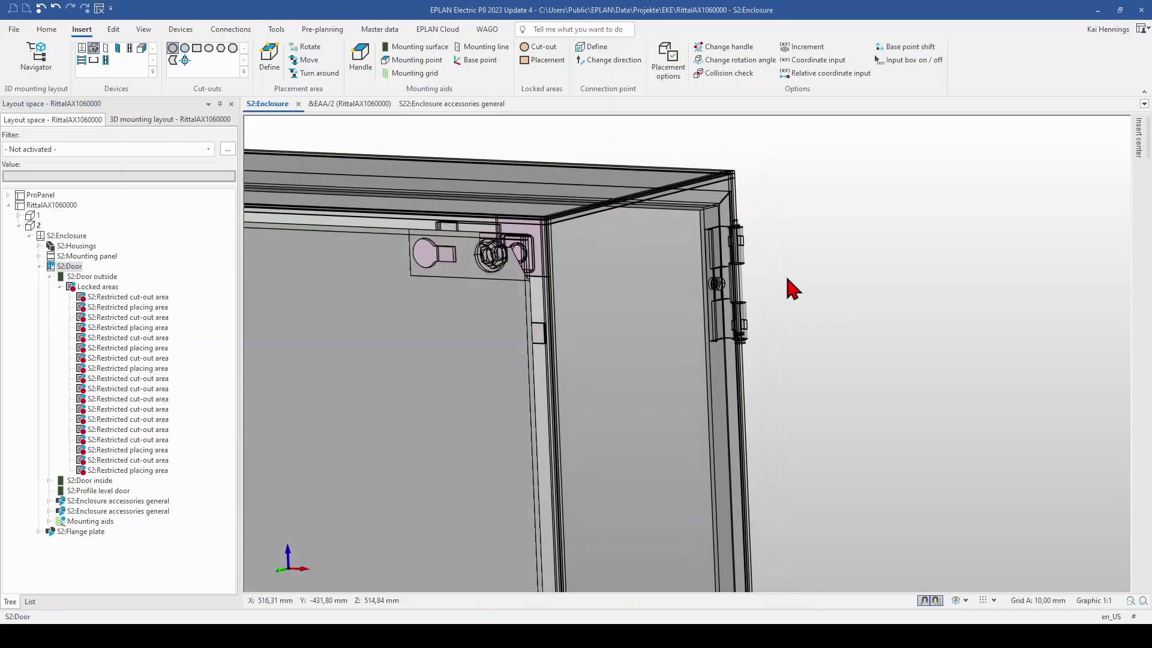
{"action": "scroll", "coordinate": [788, 288], "scroll_direction": "down", "scroll_amount": 1}
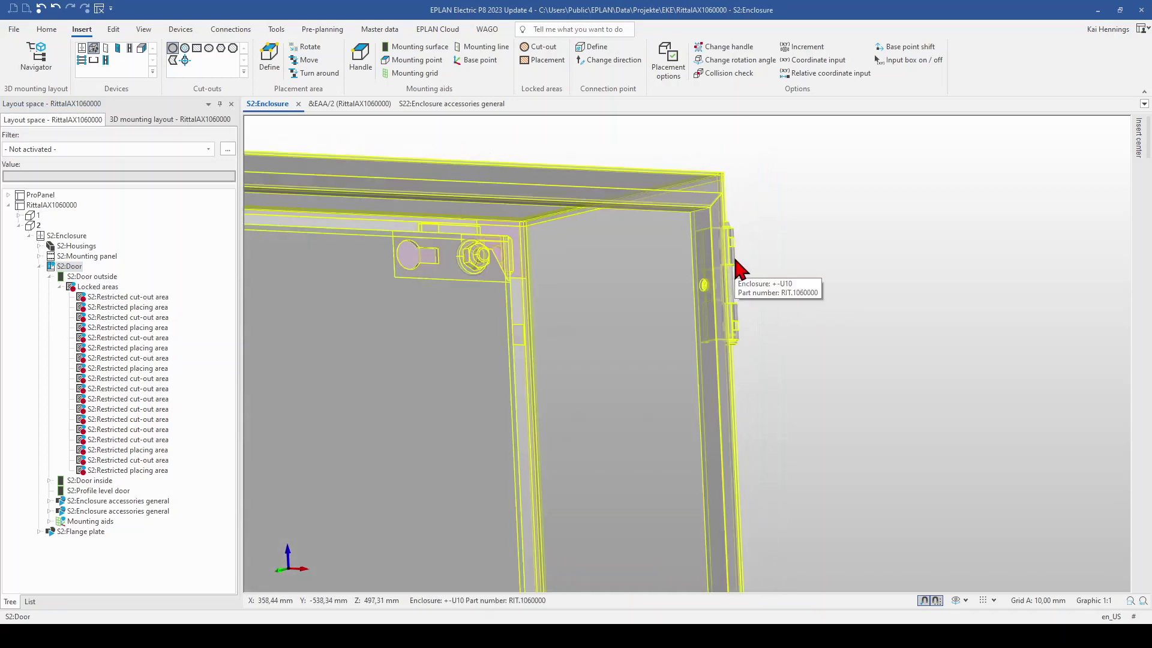
{"action": "left_click", "coordinate": [734, 268]}
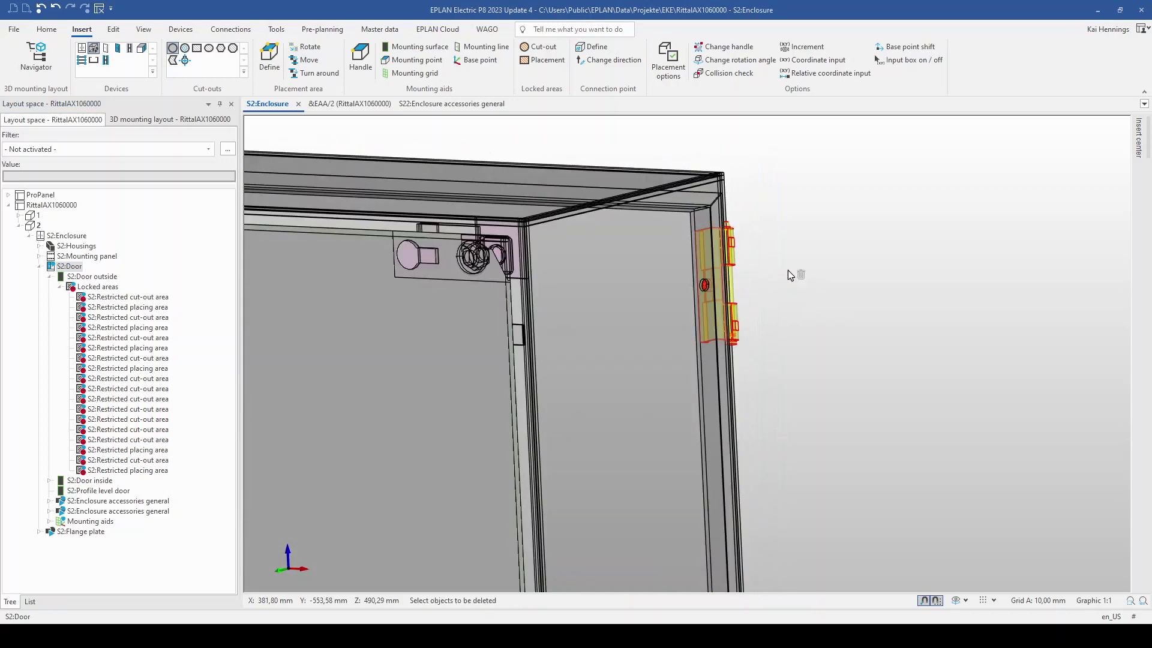
{"action": "scroll", "coordinate": [788, 279], "scroll_direction": "down", "scroll_amount": 1}
{"action": "scroll", "coordinate": [790, 280], "scroll_direction": "down", "scroll_amount": 3}
{"action": "scroll", "coordinate": [815, 526], "scroll_direction": "down", "scroll_amount": 1}
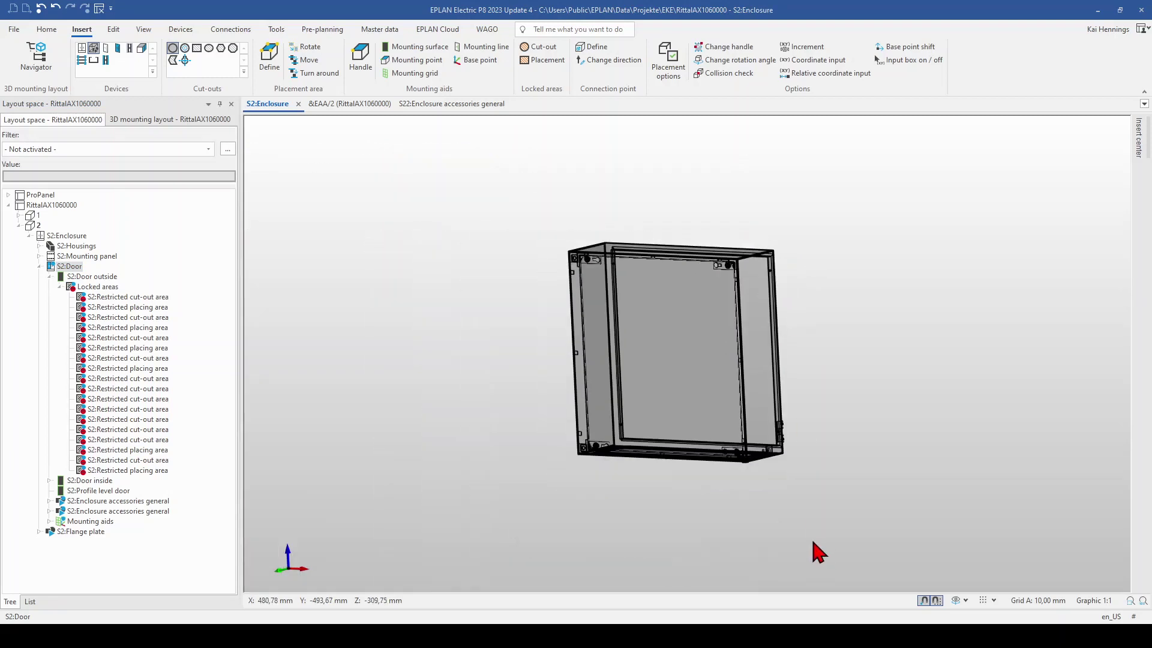
{"action": "scroll", "coordinate": [792, 378], "scroll_direction": "up", "scroll_amount": 2}
{"action": "scroll", "coordinate": [770, 355], "scroll_direction": "up", "scroll_amount": 1}
{"action": "left_click", "coordinate": [759, 342]}
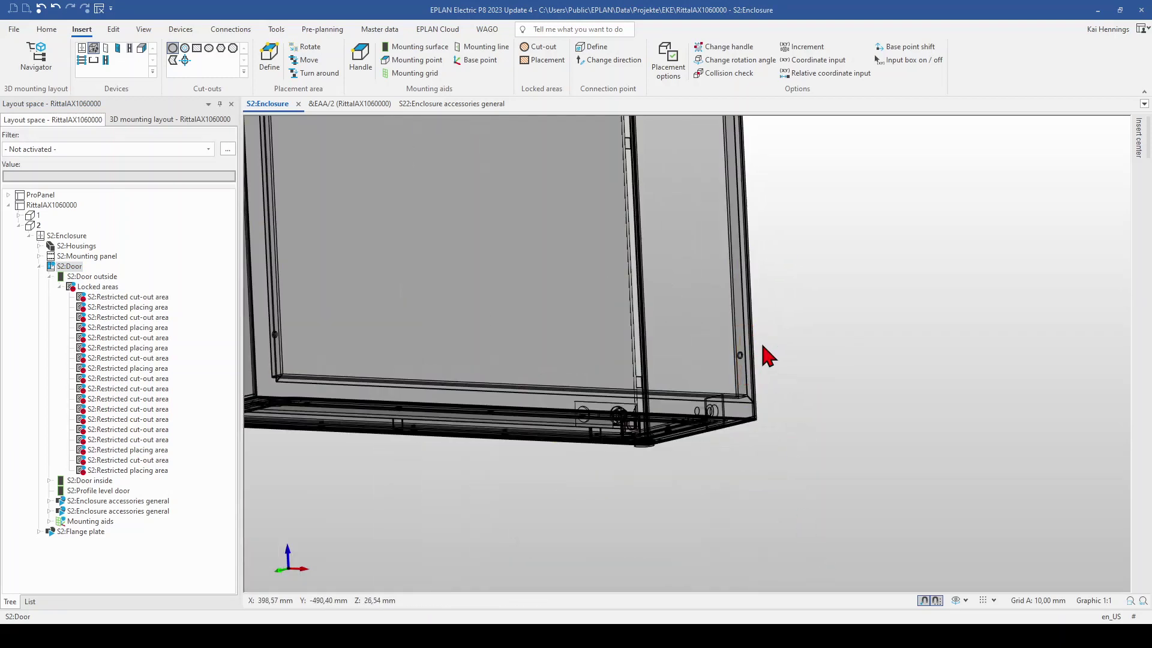
{"action": "scroll", "coordinate": [763, 358], "scroll_direction": "down", "scroll_amount": 2}
{"action": "scroll", "coordinate": [772, 310], "scroll_direction": "down", "scroll_amount": 1}
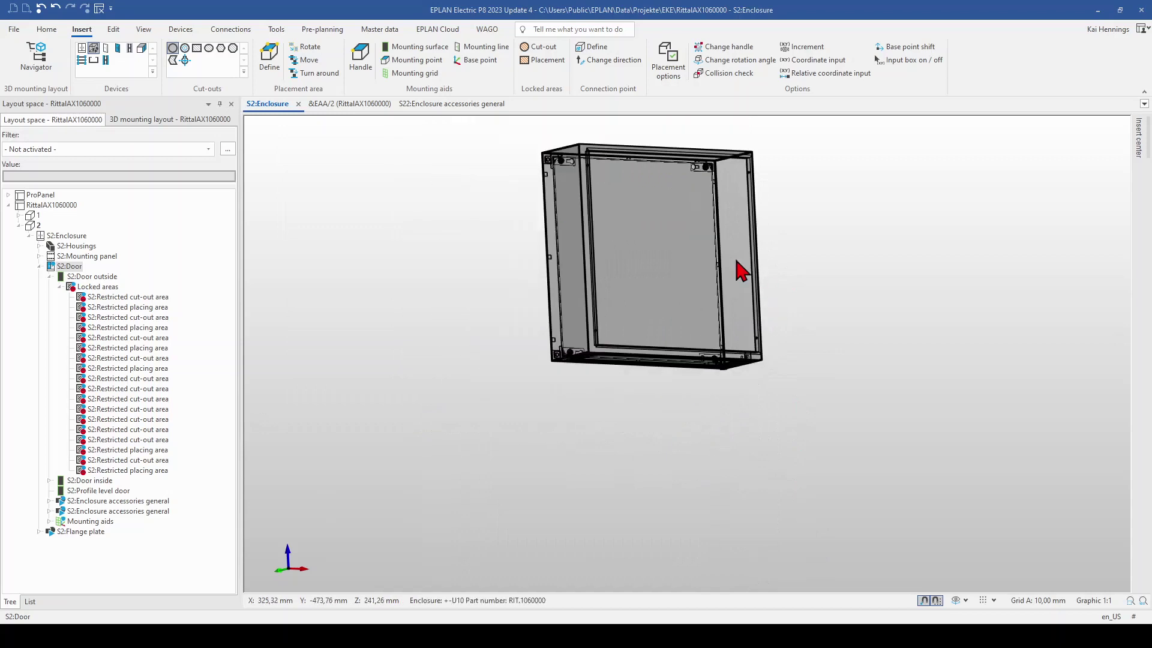
Add a RIT.2449010 180° hinge as a RIGHT Top accessory.
{"action": "left_click", "coordinate": [71, 238]}
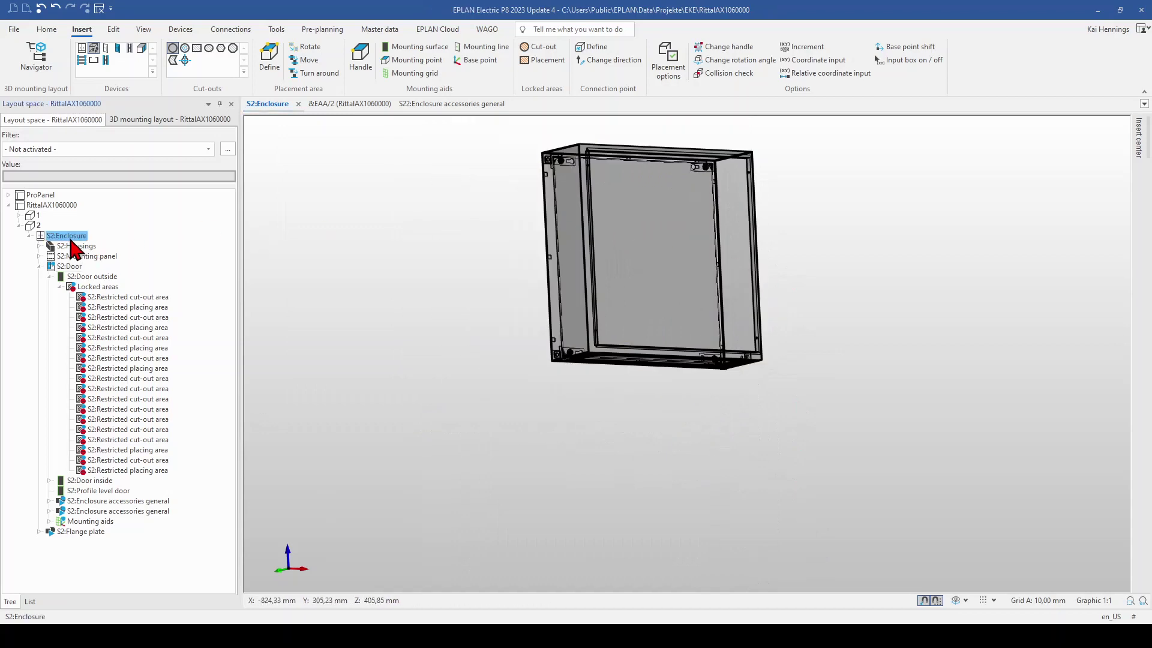
{"action": "left_click", "coordinate": [94, 50]}
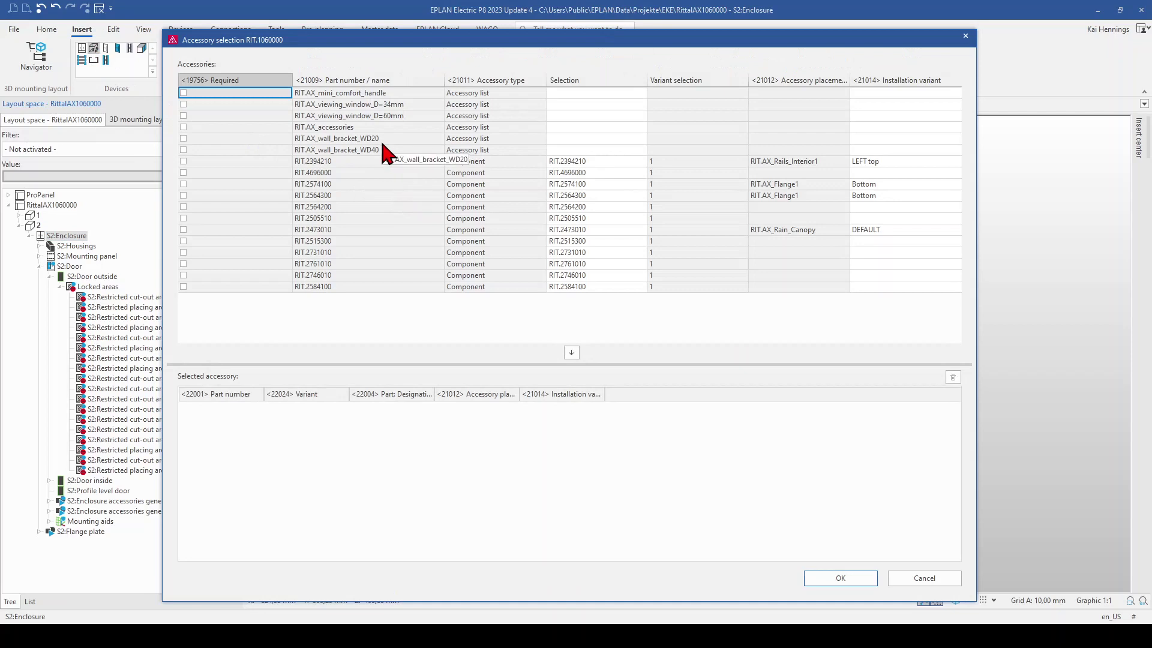
{"action": "left_click", "coordinate": [378, 127]}
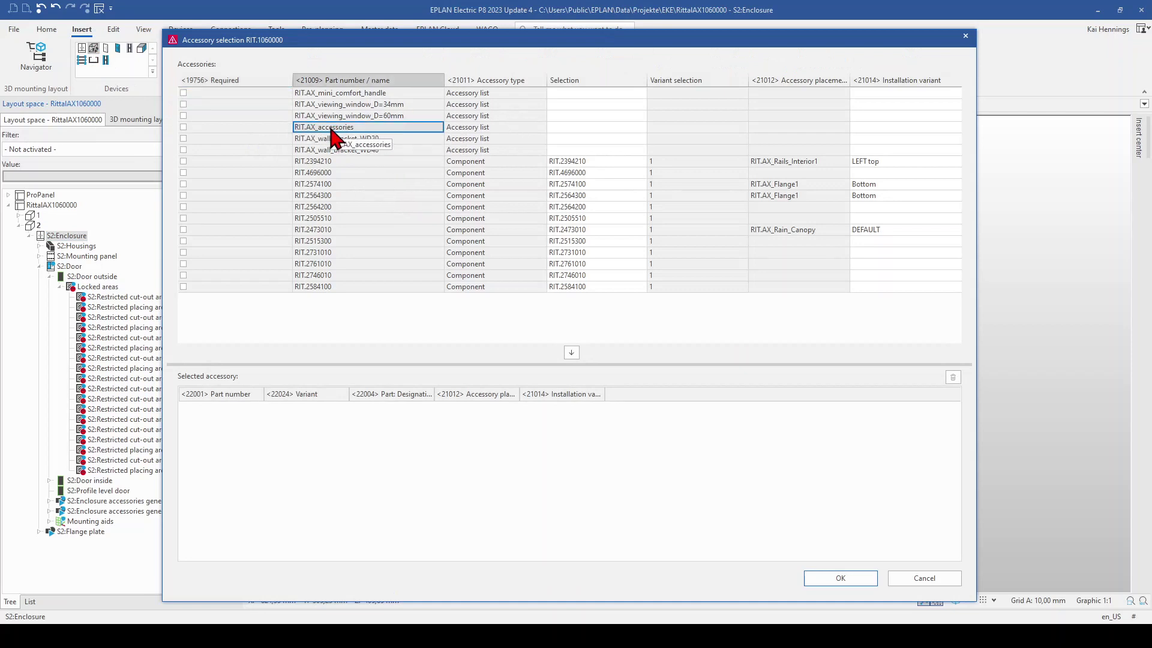
{"action": "left_click", "coordinate": [641, 129]}
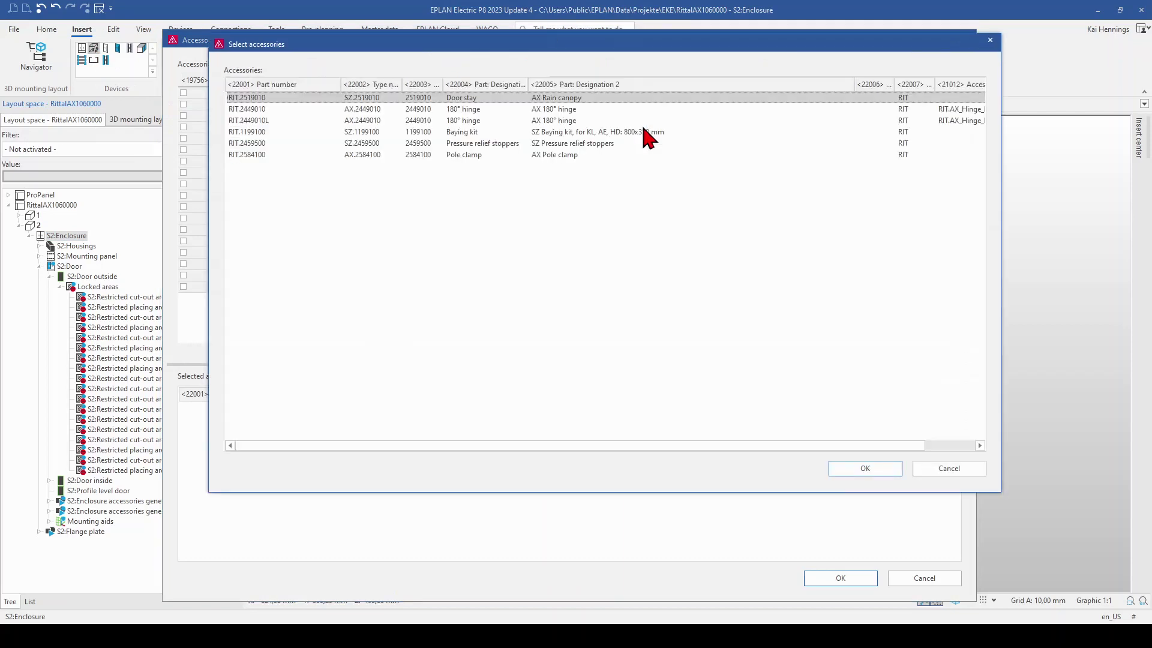
{"action": "left_click", "coordinate": [537, 109]}
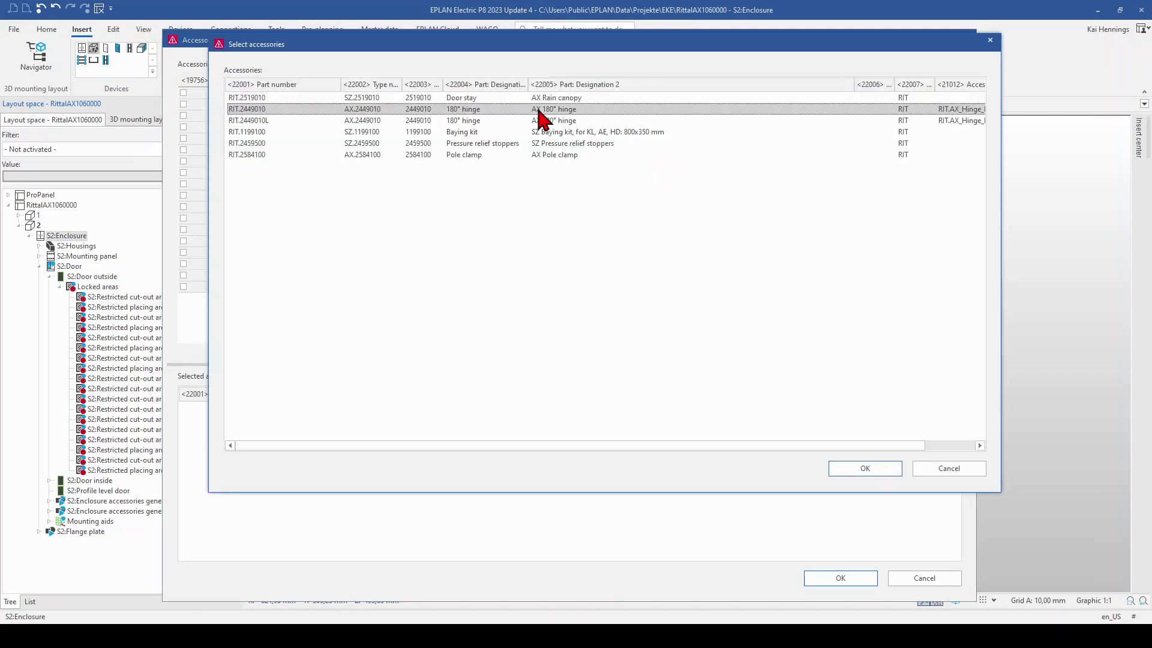
{"action": "left_click", "coordinate": [869, 470]}
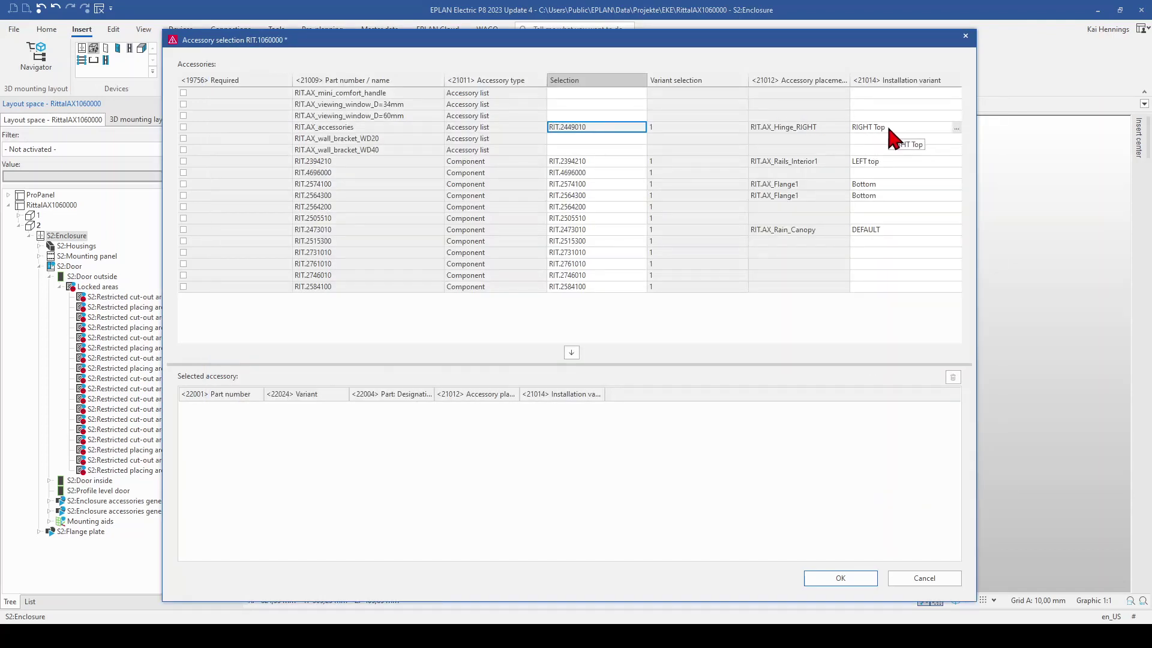
{"action": "left_click", "coordinate": [573, 353]}
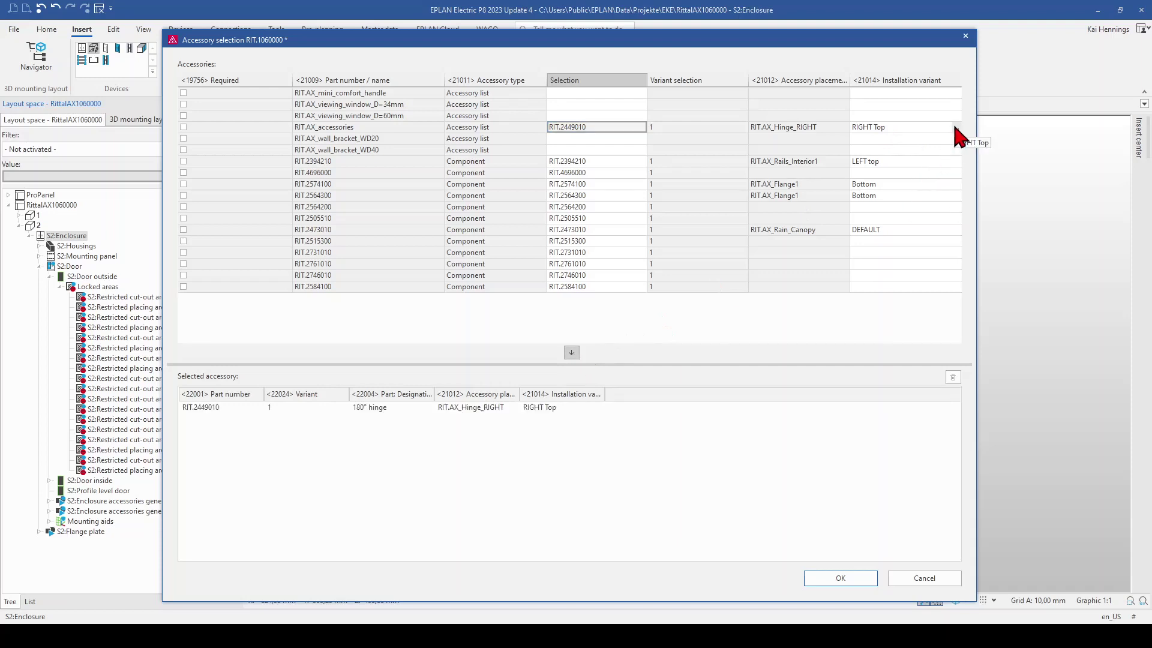
Add a second RIT.2449010 hinge in the RIGHT Bottom position and apply.
{"action": "left_click", "coordinate": [956, 126]}
{"action": "left_click", "coordinate": [650, 194]}
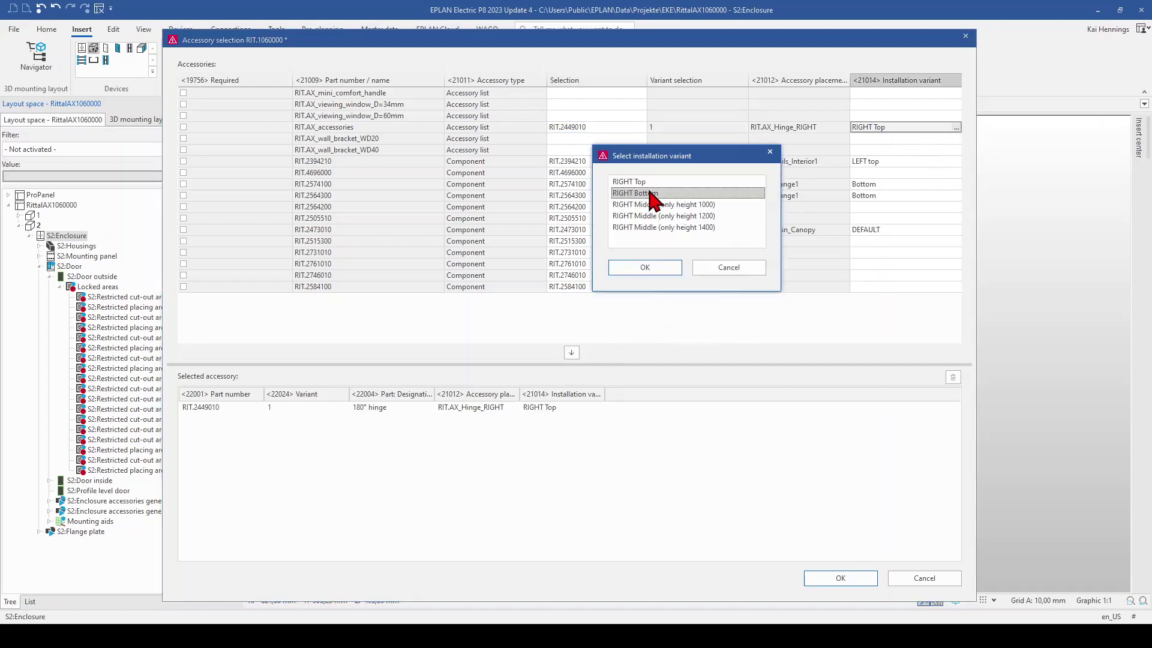
{"action": "left_click", "coordinate": [645, 270]}
{"action": "left_click", "coordinate": [574, 353]}
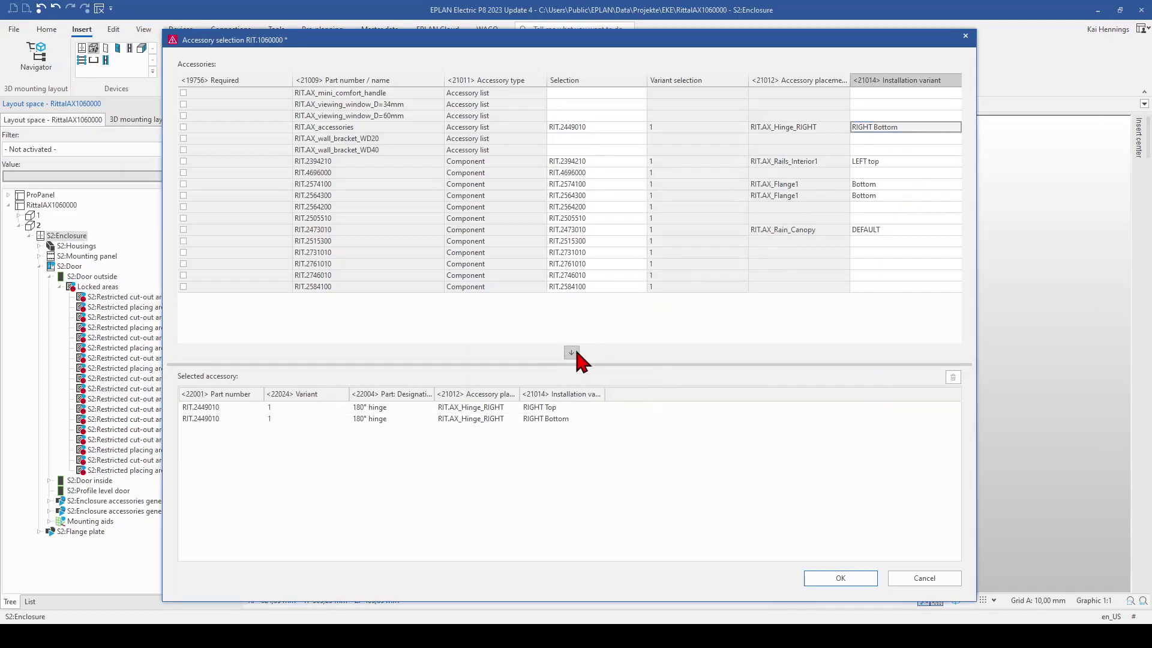
{"action": "left_click", "coordinate": [837, 576]}
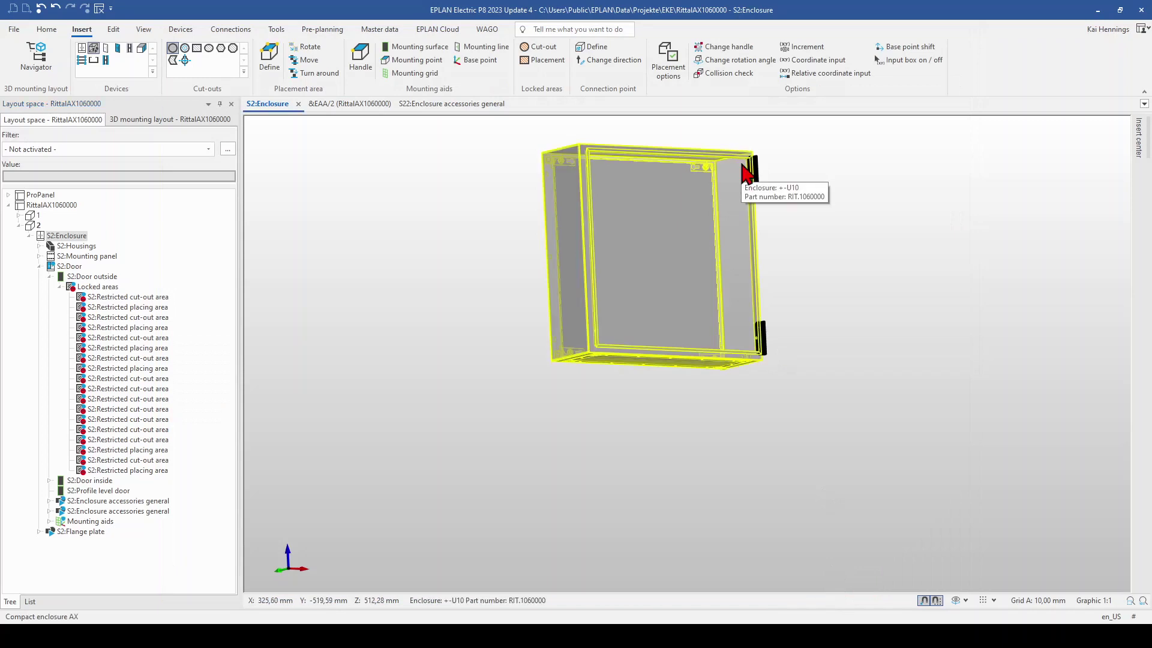
{"action": "scroll", "coordinate": [755, 185], "scroll_direction": "up", "scroll_amount": 2}
{"action": "scroll", "coordinate": [759, 176], "scroll_direction": "up", "scroll_amount": 3}
{"action": "scroll", "coordinate": [759, 176], "scroll_direction": "down", "scroll_amount": 2}
{"action": "scroll", "coordinate": [759, 175], "scroll_direction": "down", "scroll_amount": 3}
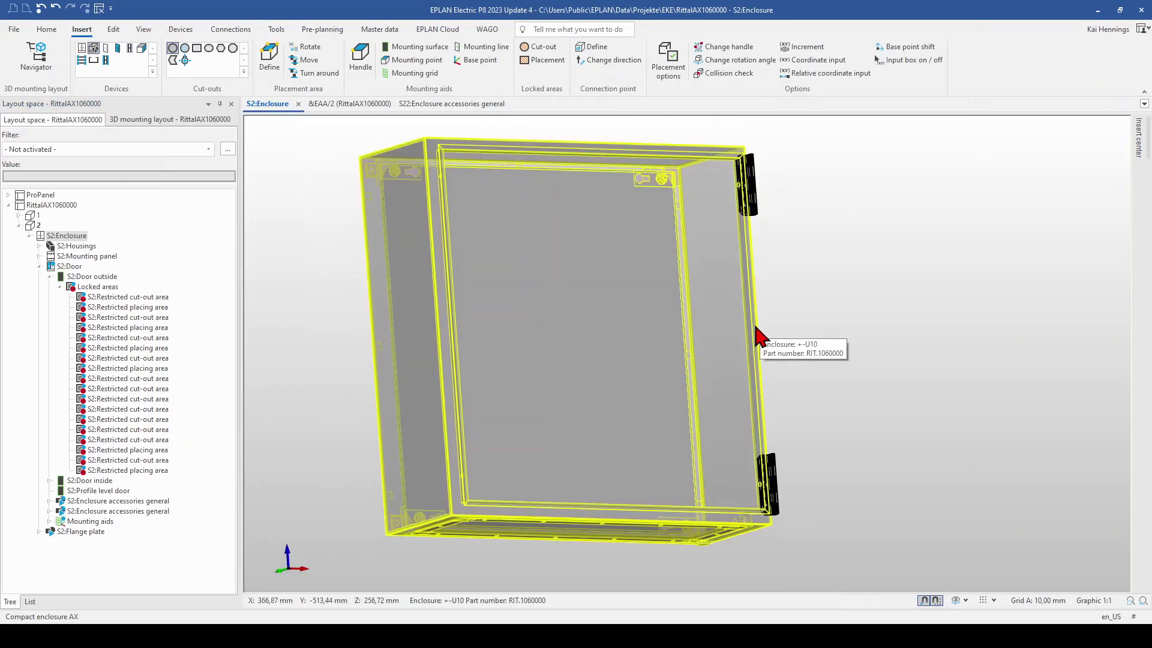
Use Show > All on S2:Enclosure to redisplay the door and its handles.
{"action": "right_click", "coordinate": [63, 242]}
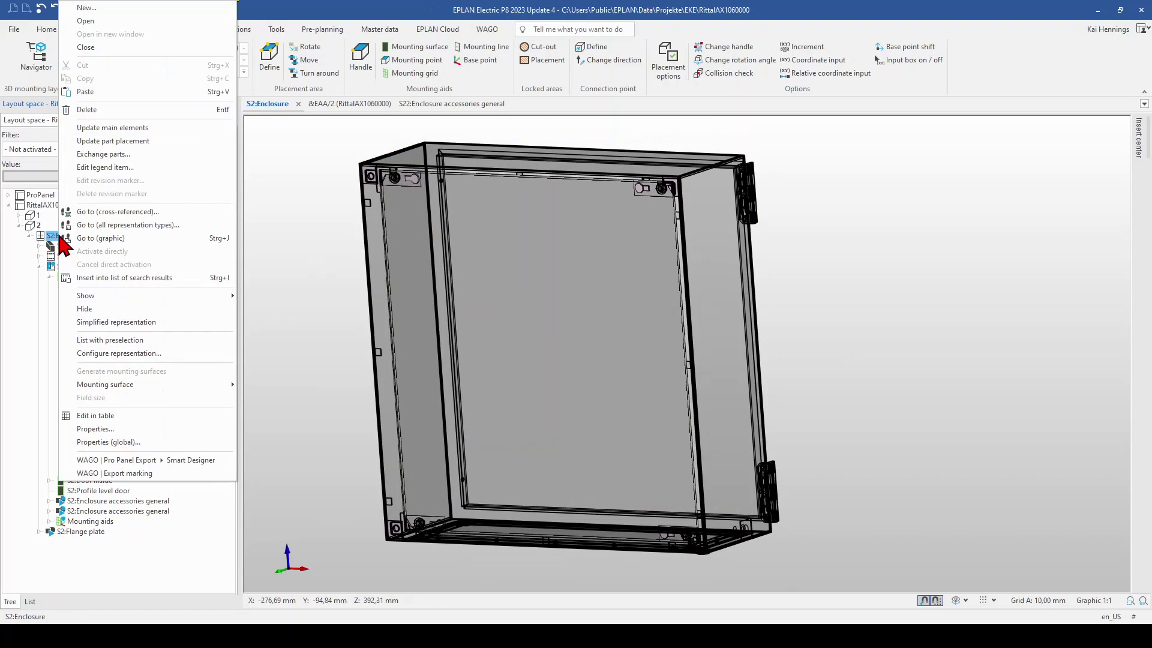
{"action": "mouse_move", "coordinate": [86, 296]}
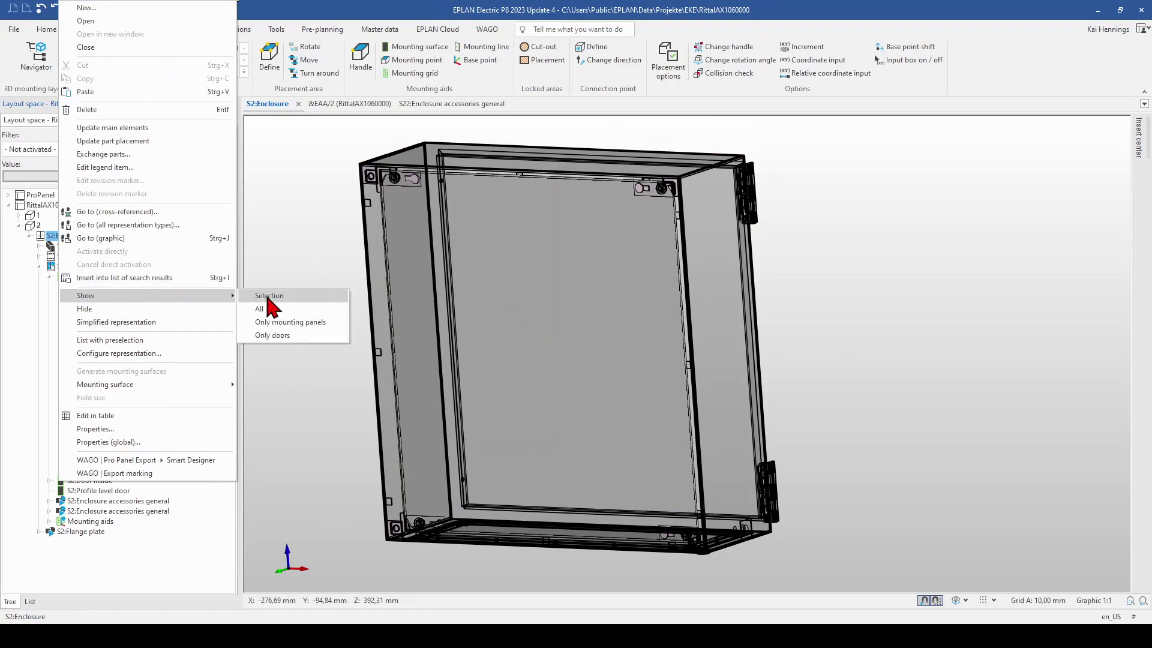
{"action": "left_click", "coordinate": [264, 315]}
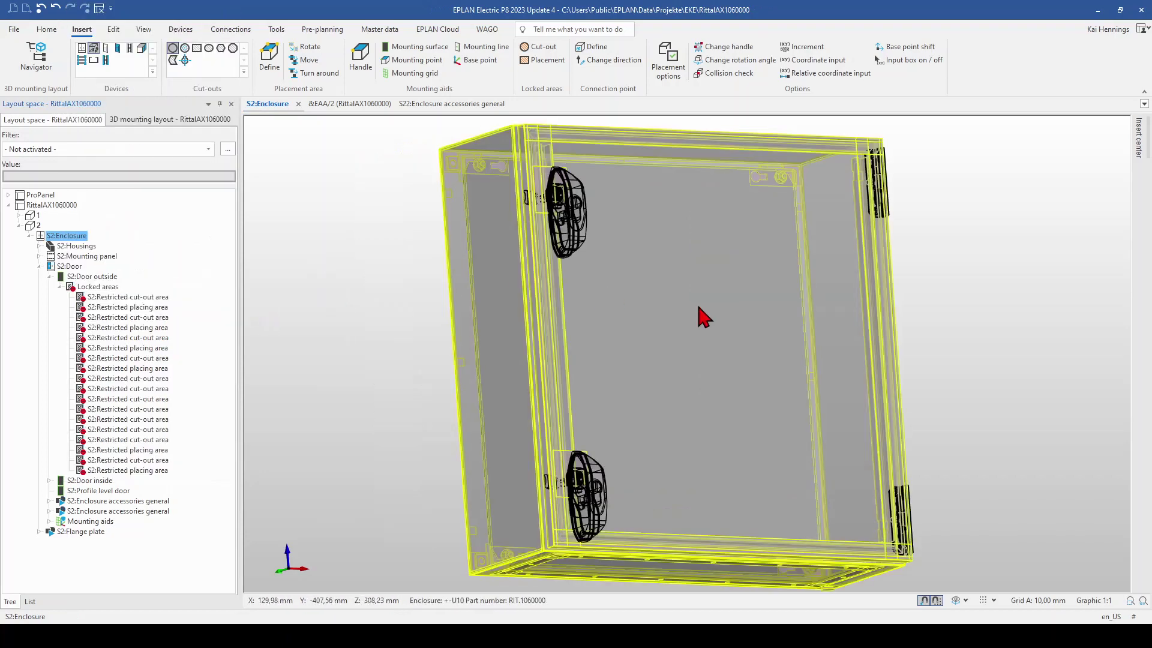